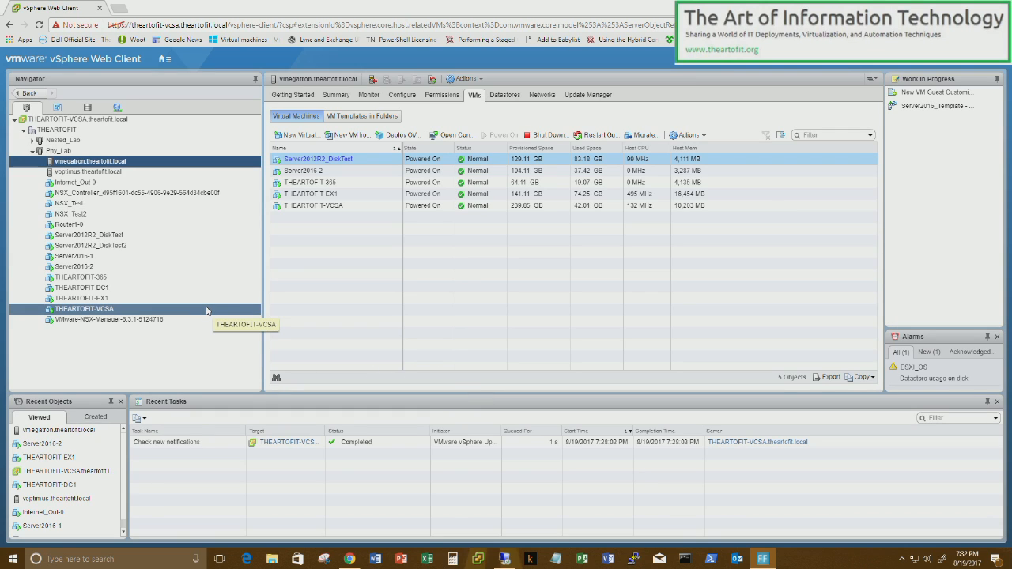
- Open the THEARTOFIT-VCSA.theartofit.local node summary under Administration > System Configuration > Nodes
click(166, 63)
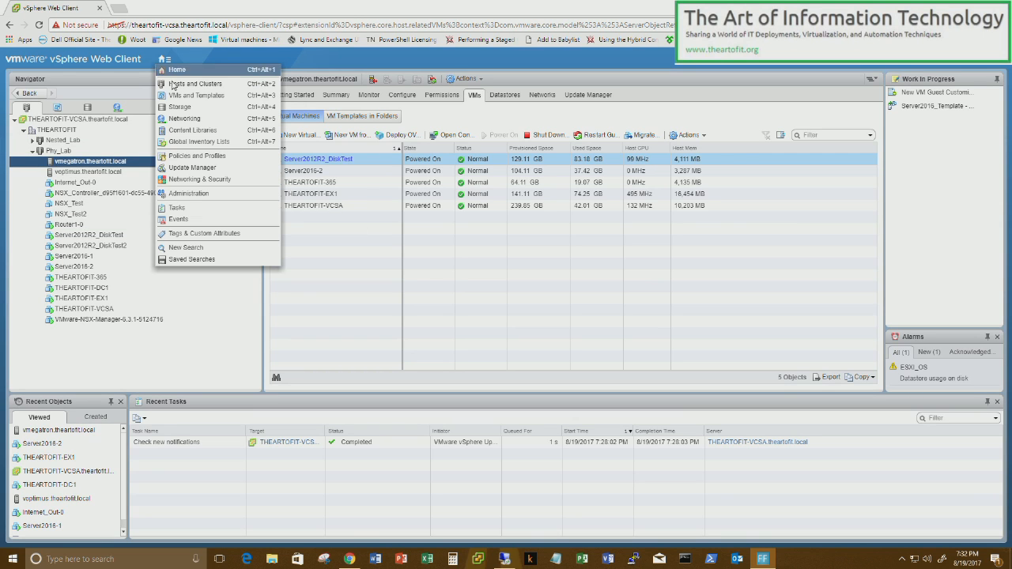
click(188, 193)
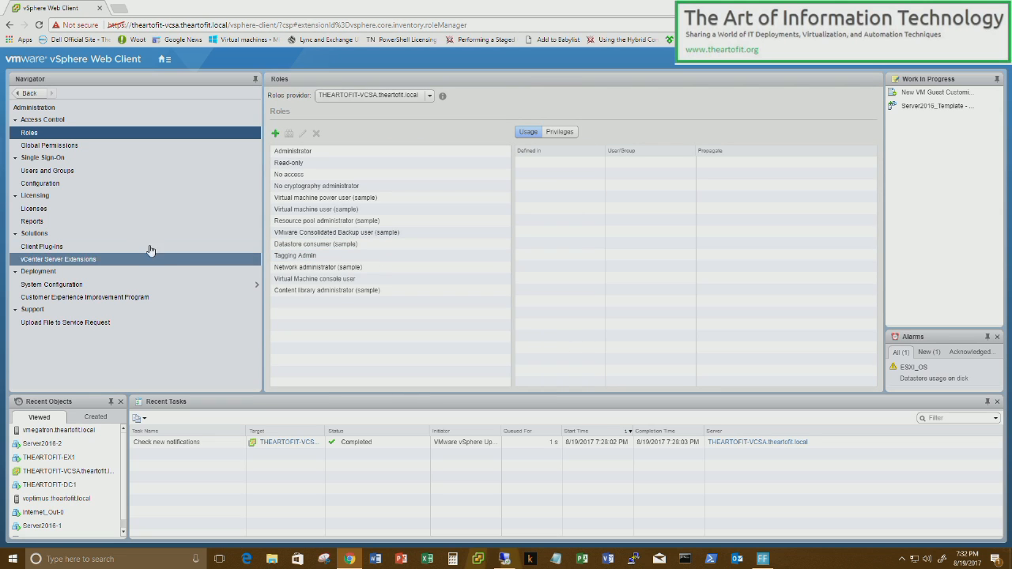
click(123, 284)
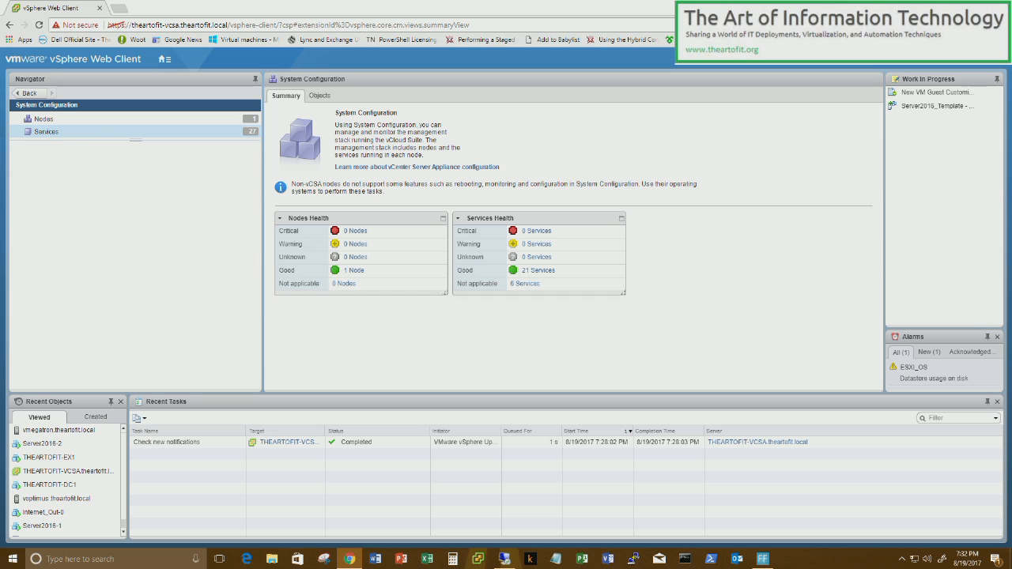
click(49, 133)
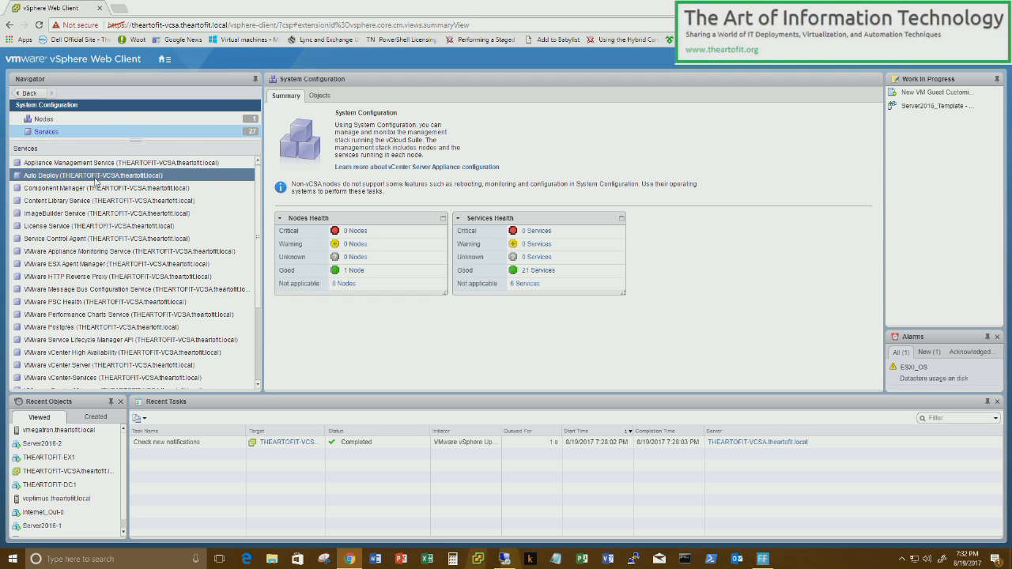
click(54, 121)
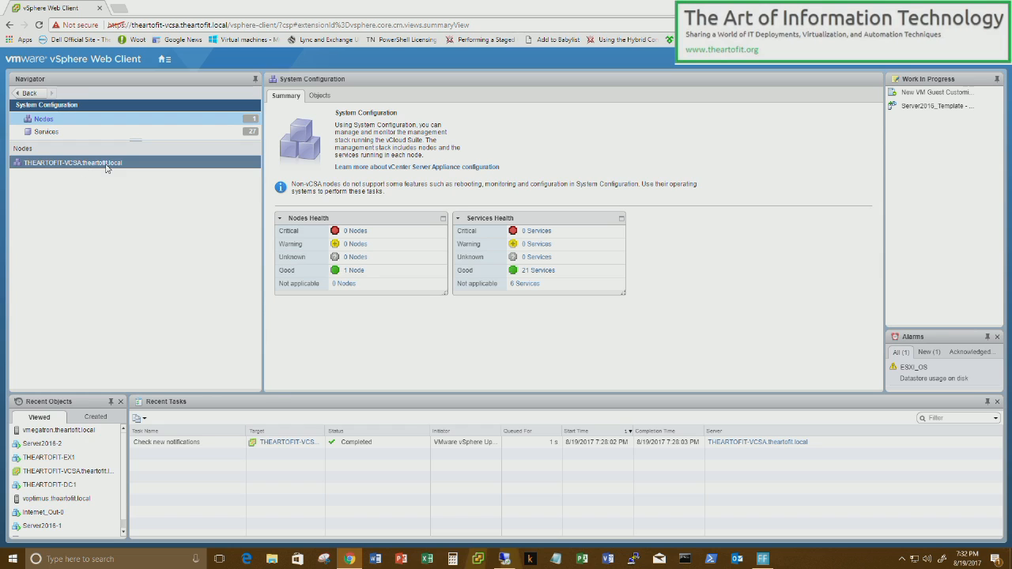
click(110, 163)
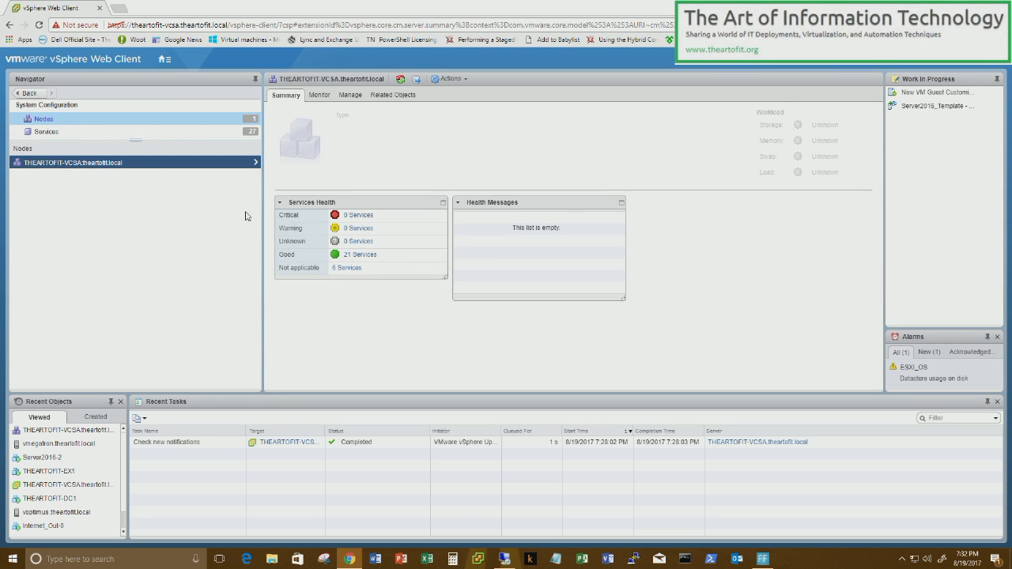
- Open the node's Active Directory Join form, then switch to the domain controller's ADUC session
click(351, 95)
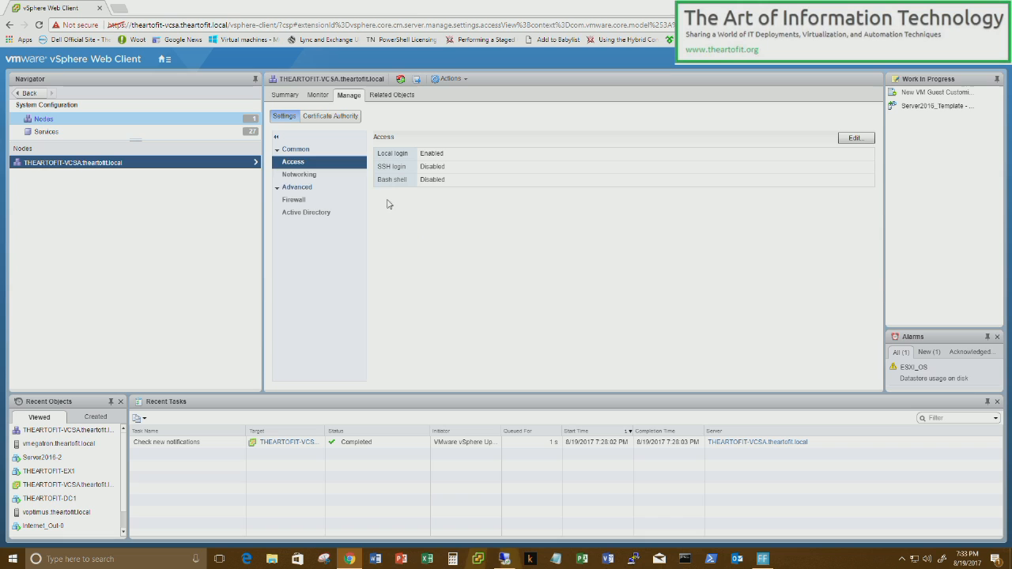
click(349, 162)
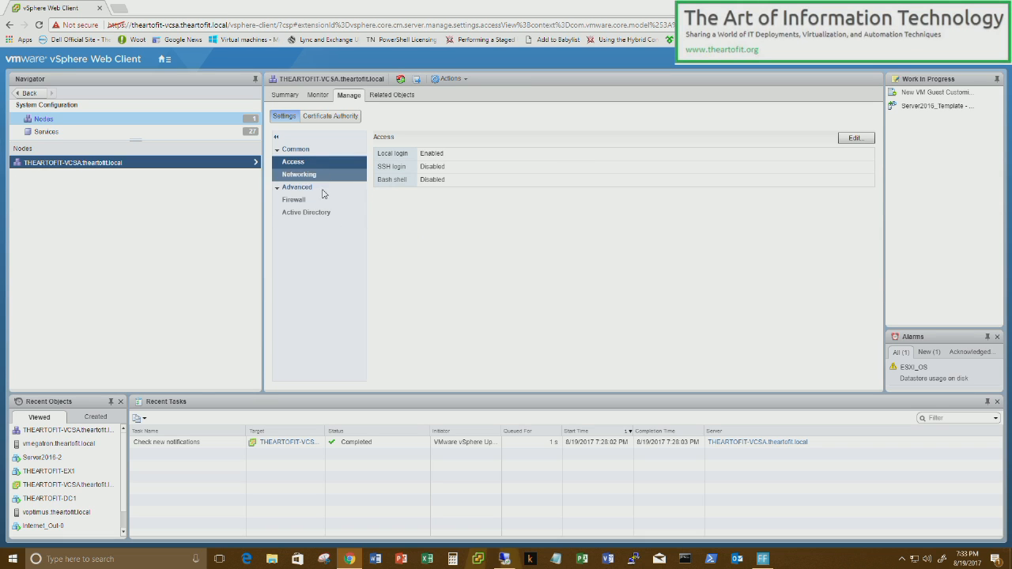
click(323, 214)
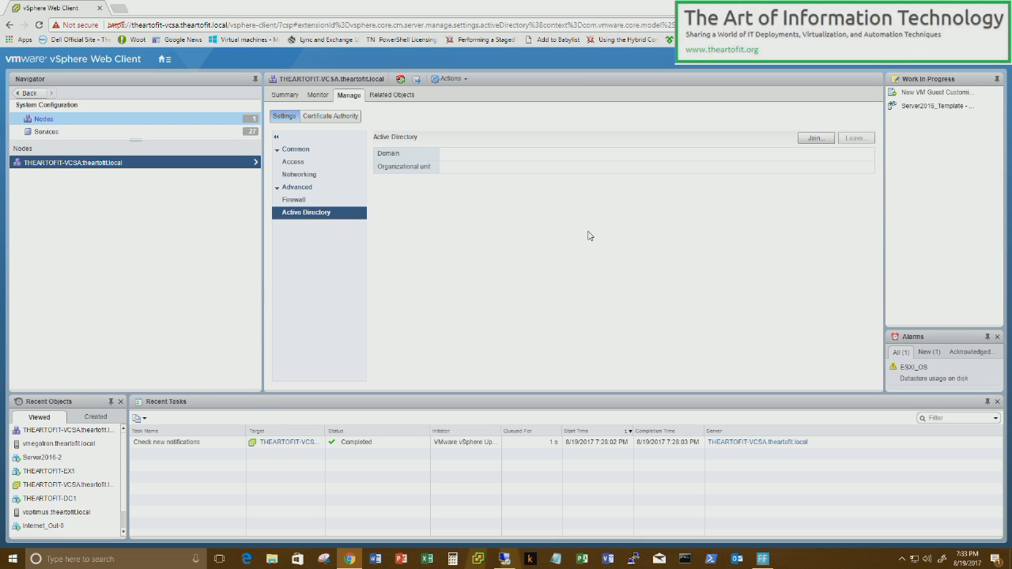
click(814, 139)
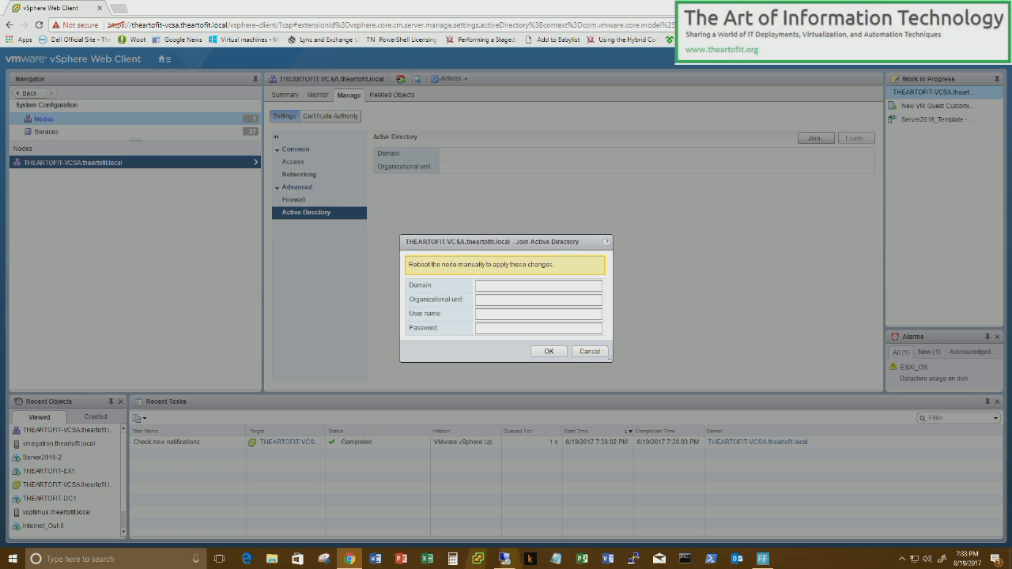
click(505, 559)
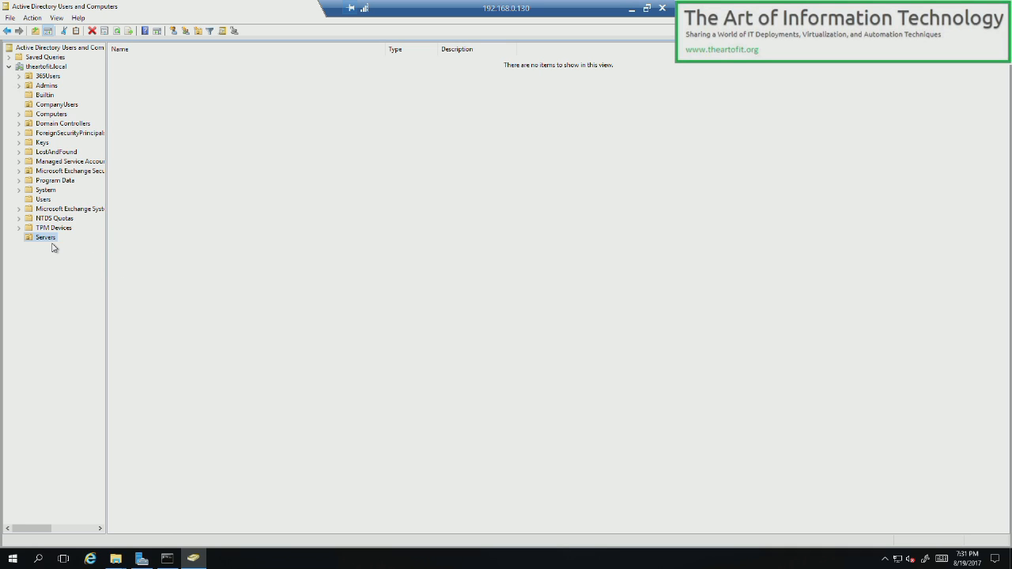
- Open the Servers OU properties at its Attribute Editor
click(56, 17)
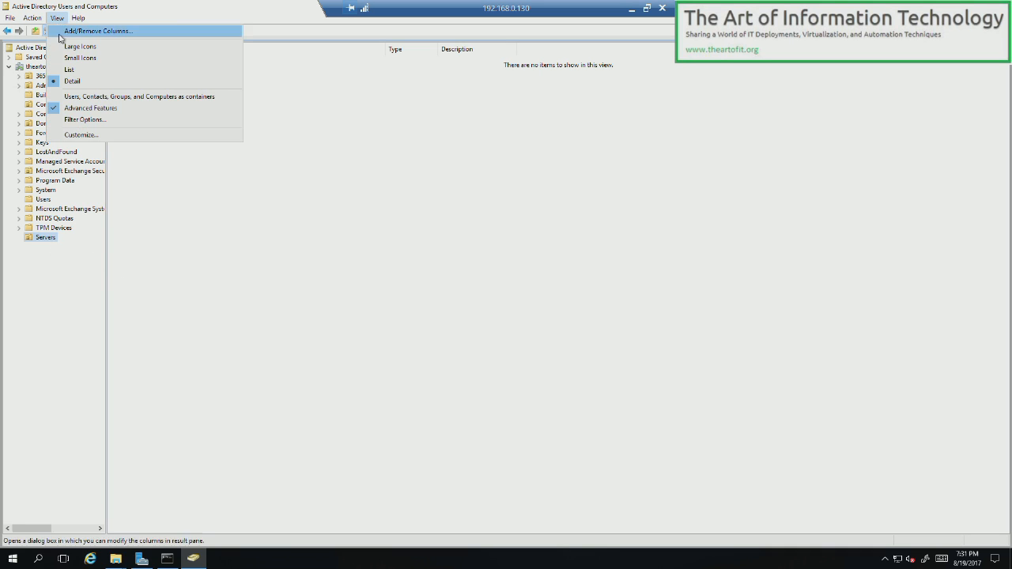
click(310, 297)
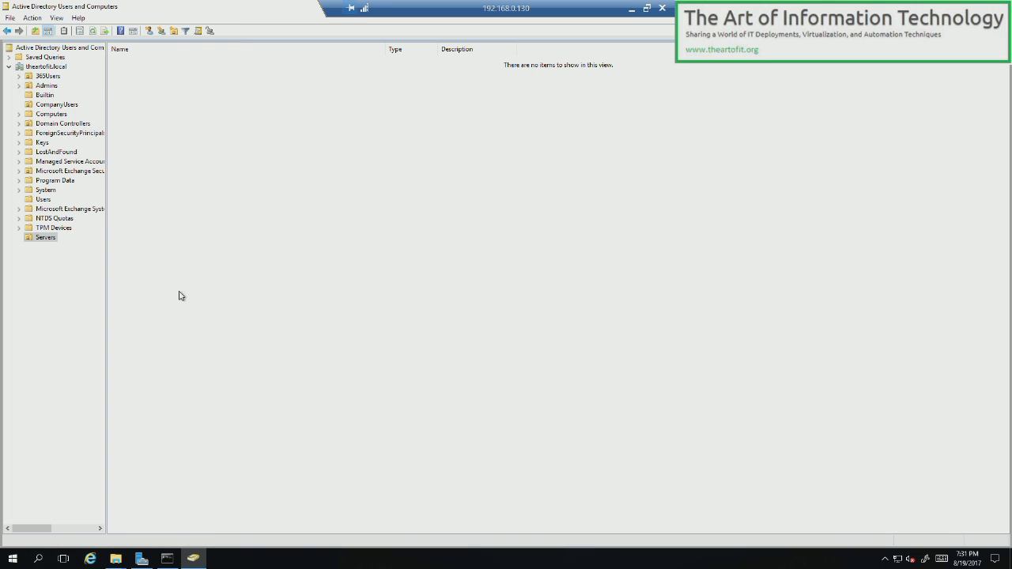
right_click(49, 242)
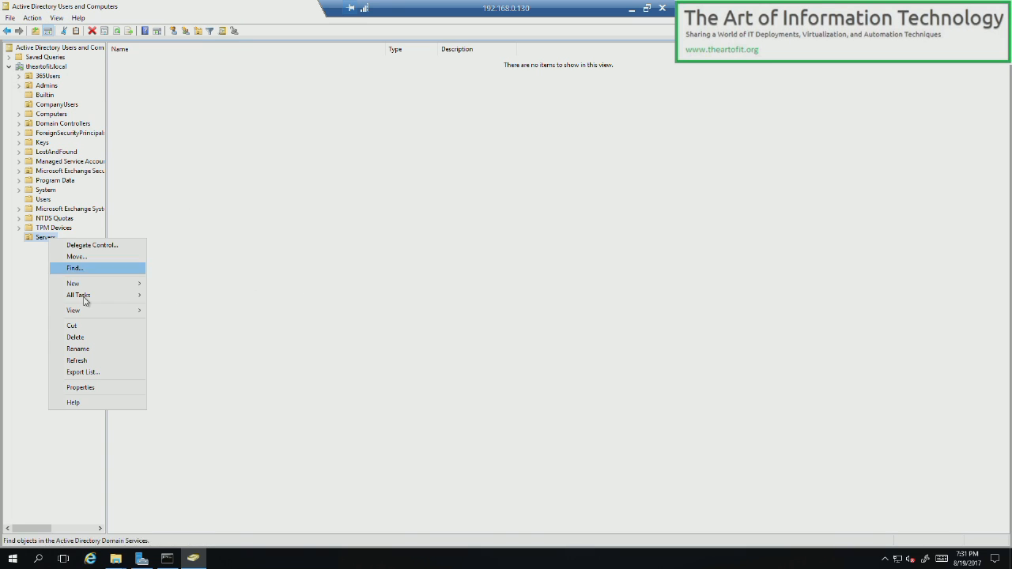
click(91, 388)
click(310, 159)
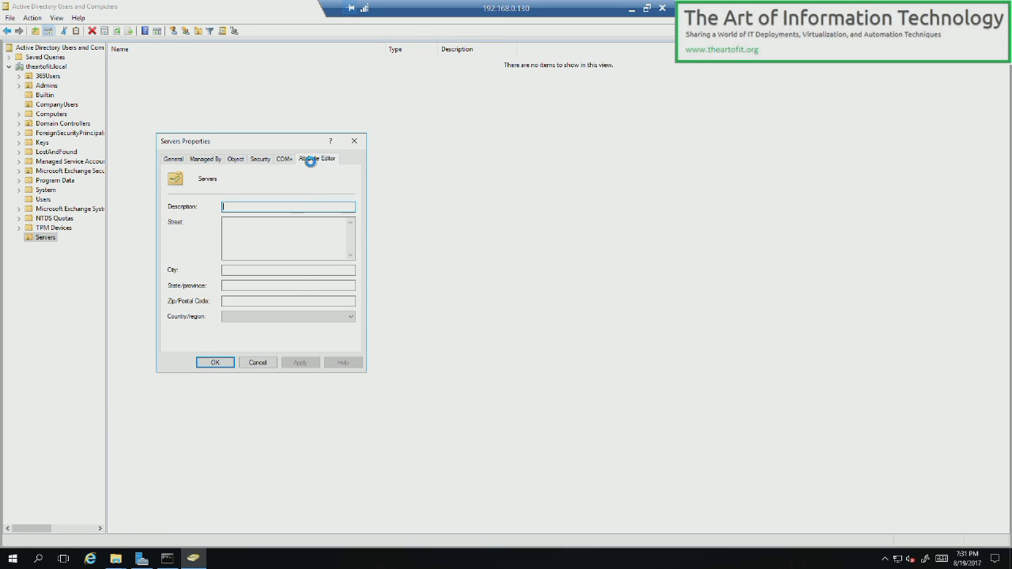
- Copy the distinguishedName value OU=Servers,DC=theartofit,DC=local and close both dialogs
click(225, 315)
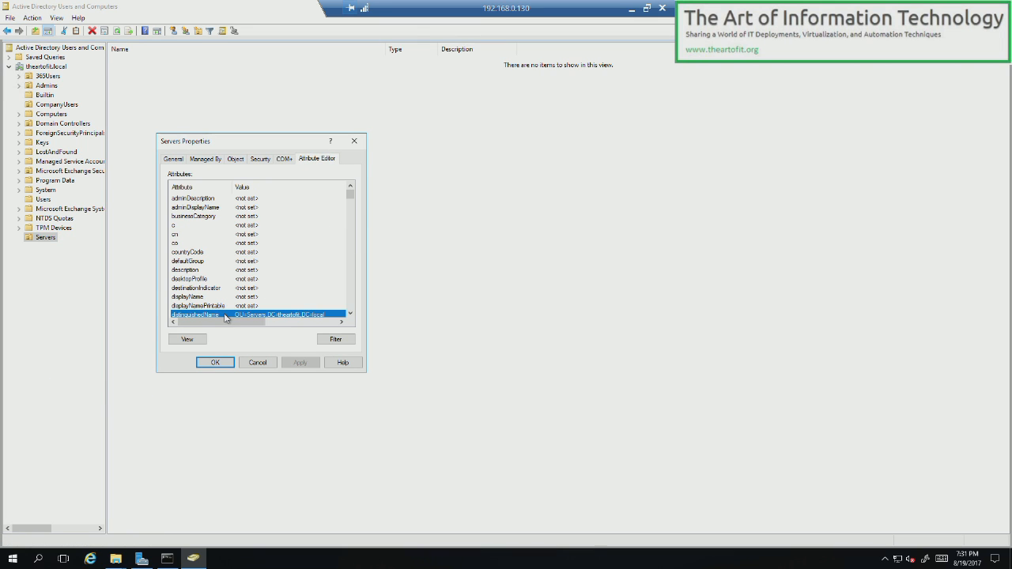
click(188, 338)
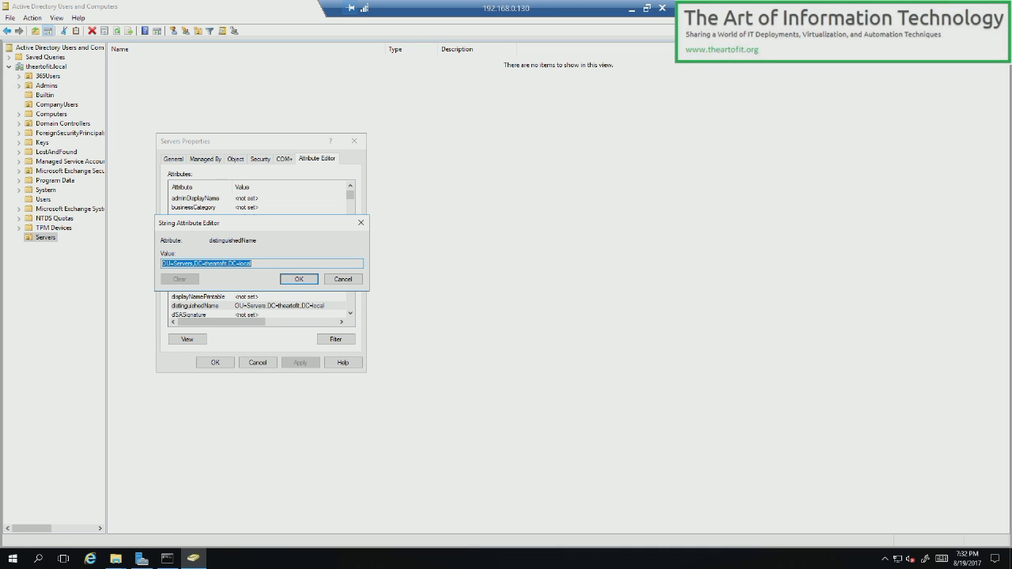
right_click(227, 264)
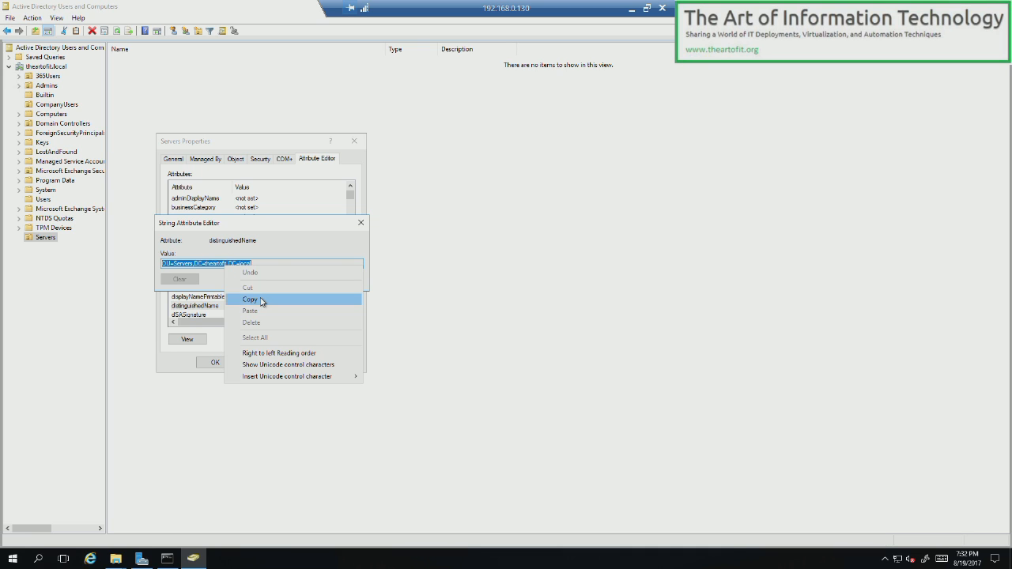
click(261, 301)
click(342, 279)
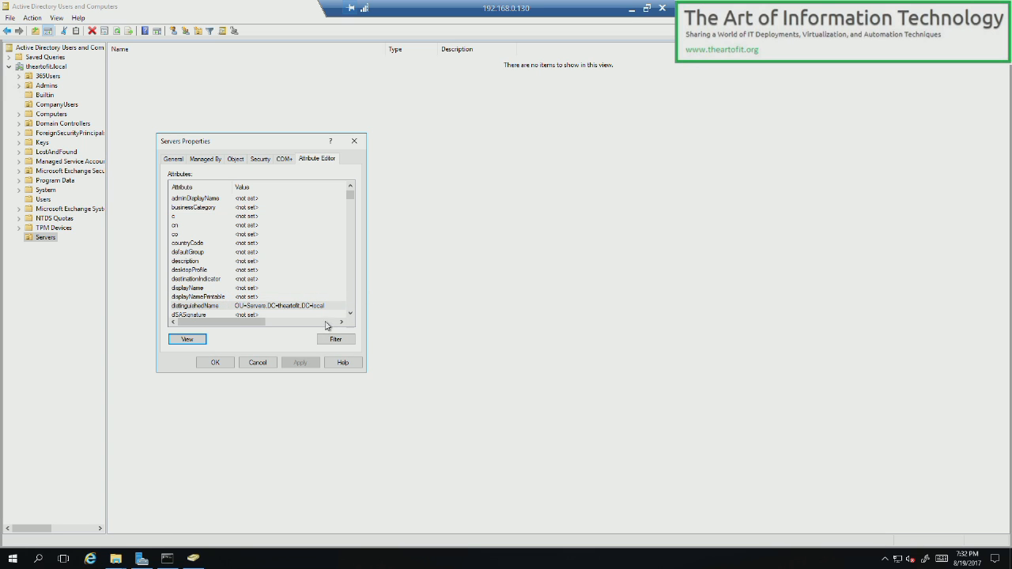
click(264, 363)
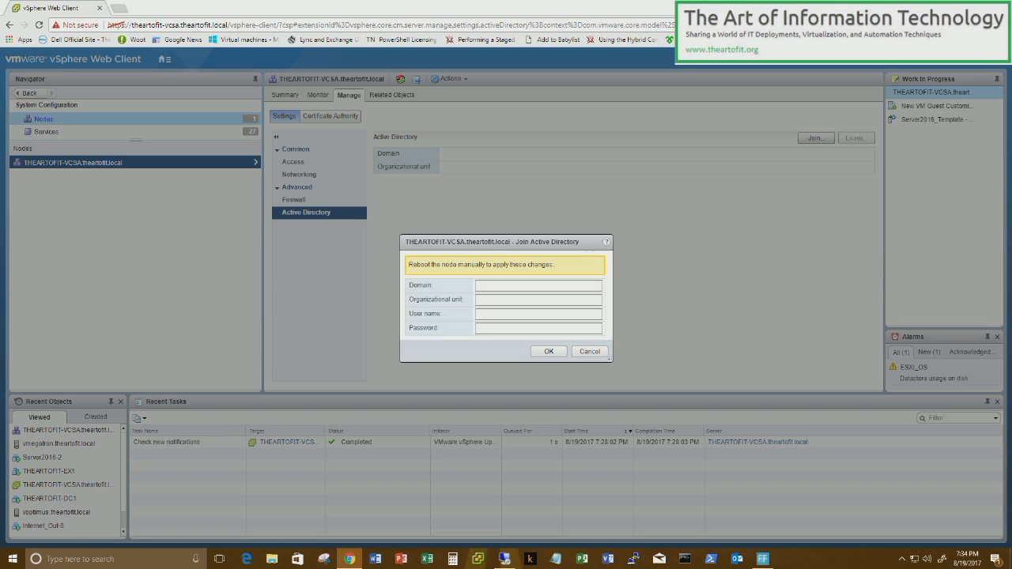
- Join theartofit.local in OU=Servers,DC=theartofit,DC=local using the domain user name and password
click(538, 300)
key(ctrl+v)
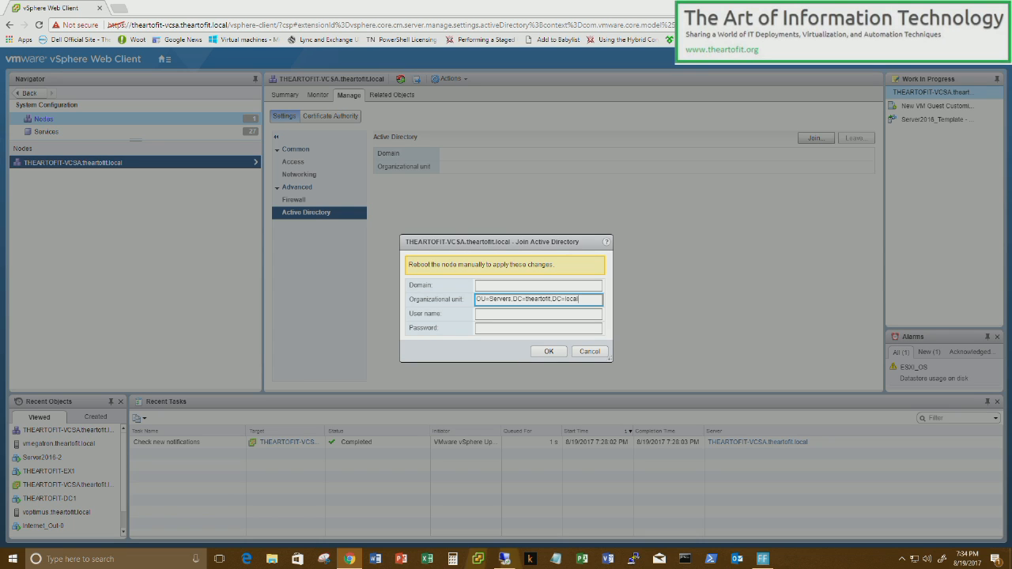
click(508, 285)
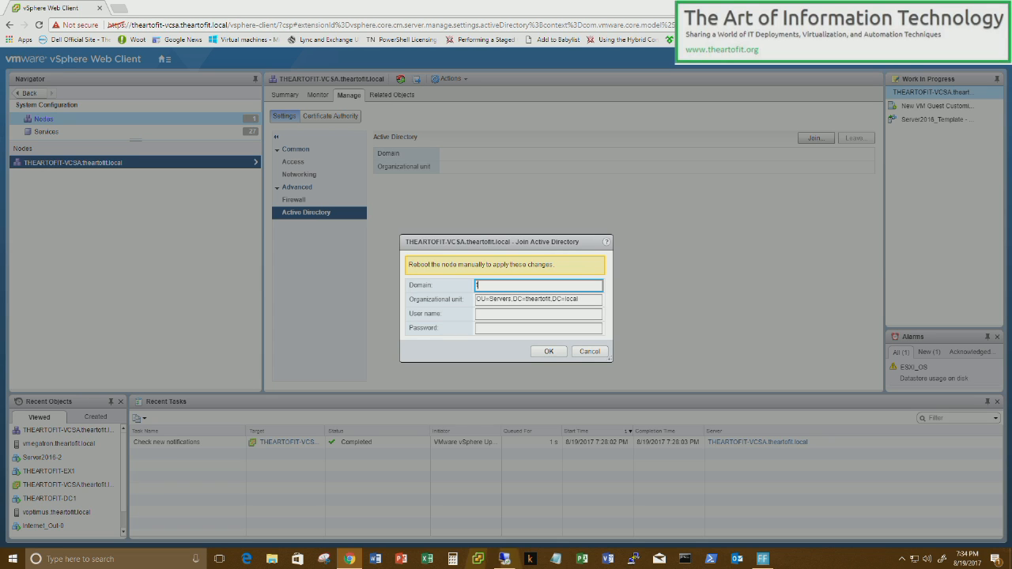
text(theartofit.local)
key(Tab)
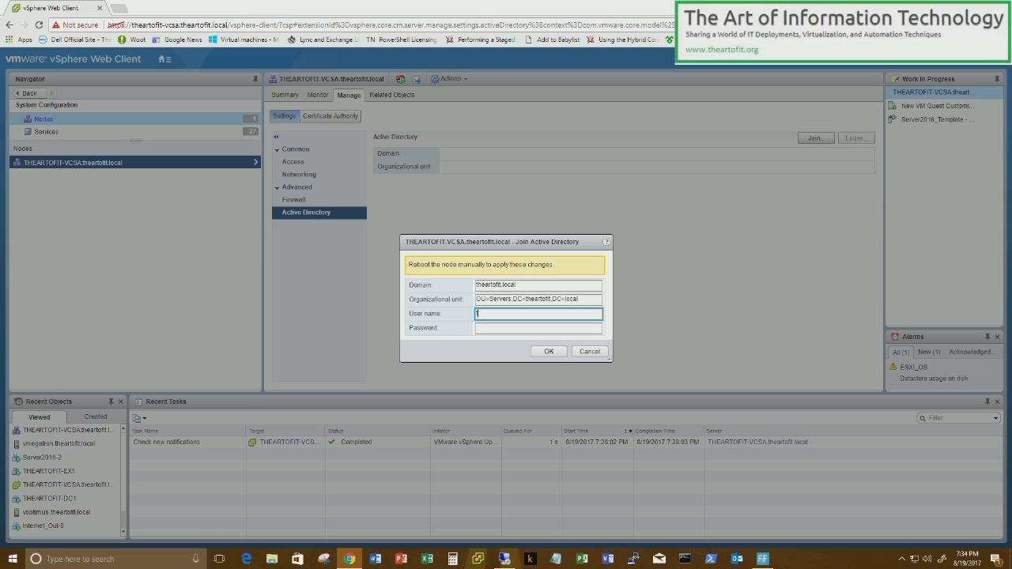
key(Tab)
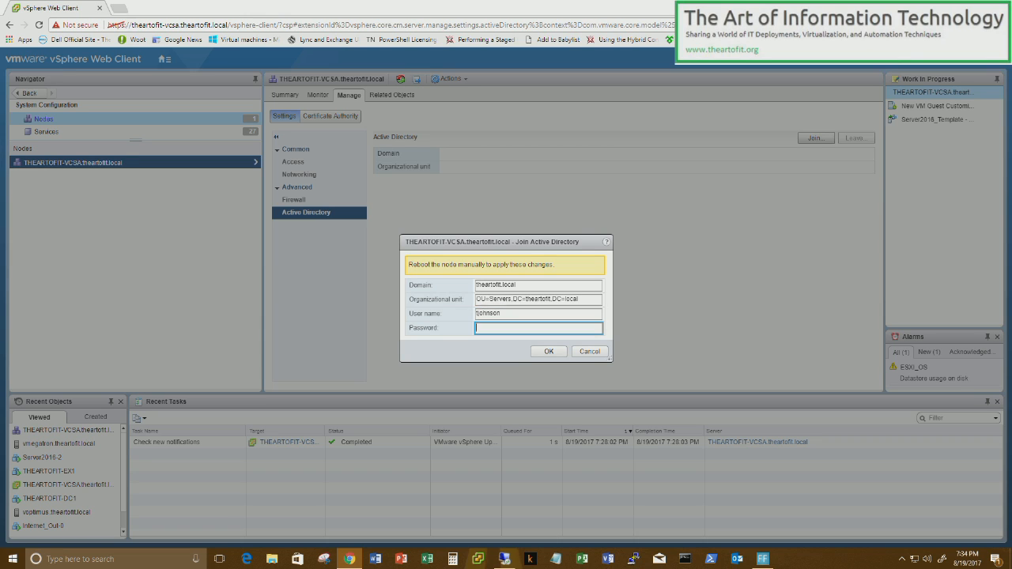
text(**)
key(BackSpace)
key(BackSpace)
key(BackSpace)
text(*****)
click(549, 351)
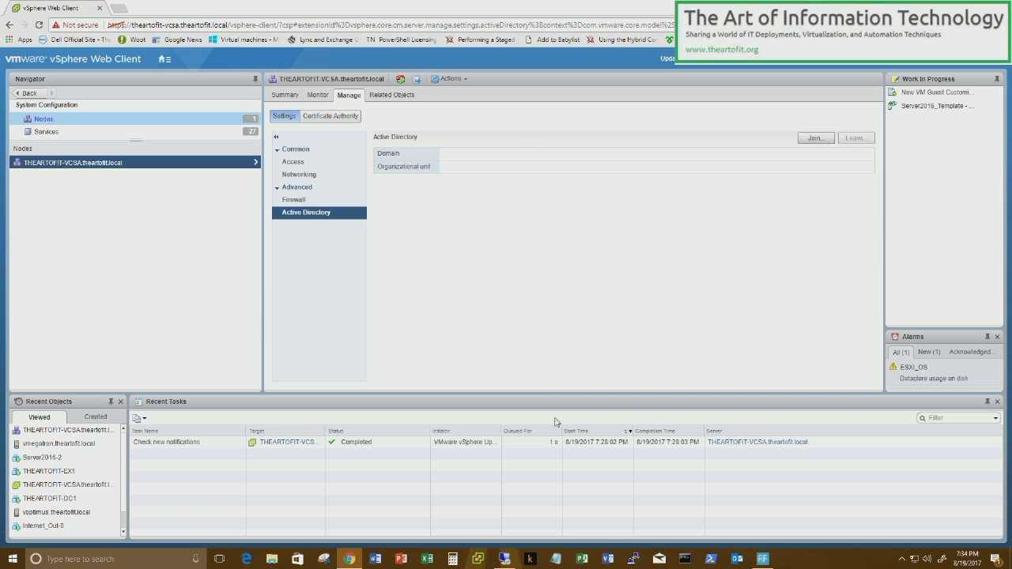
- Refresh the Servers OU in ADUC to see the THEARTOFIT-VCSA computer account, then return to vSphere
click(506, 559)
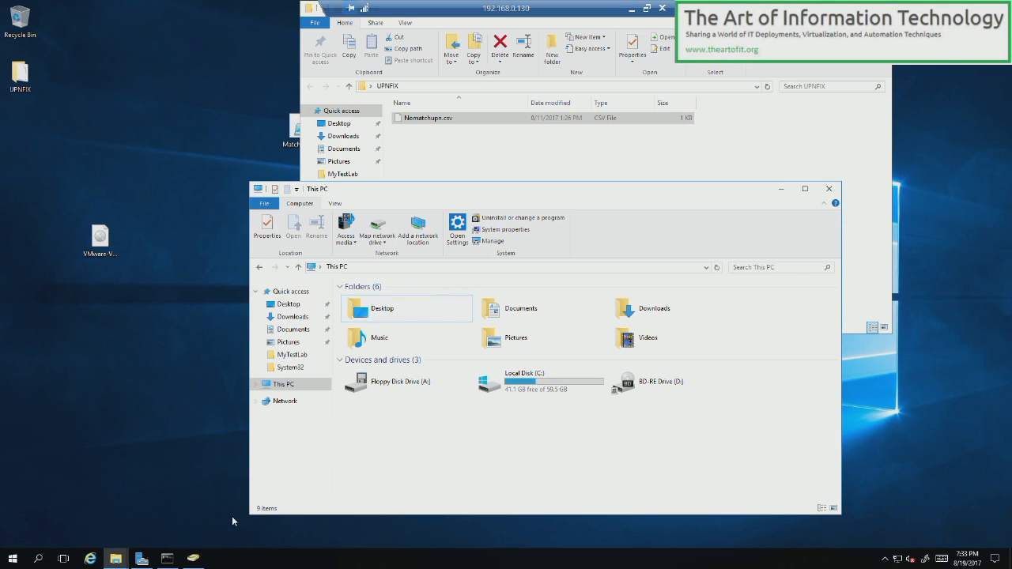
click(197, 558)
right_click(231, 186)
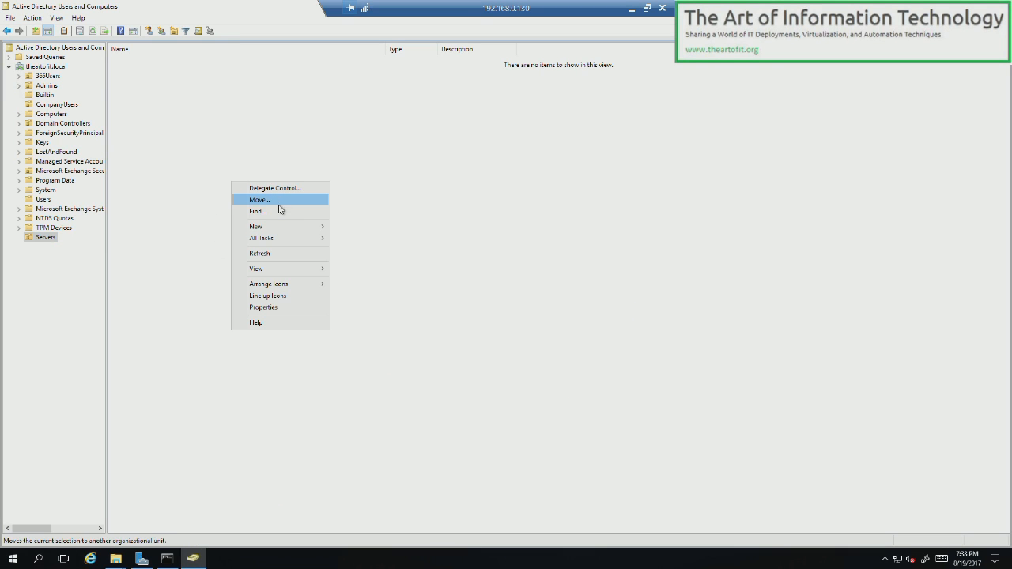
click(280, 254)
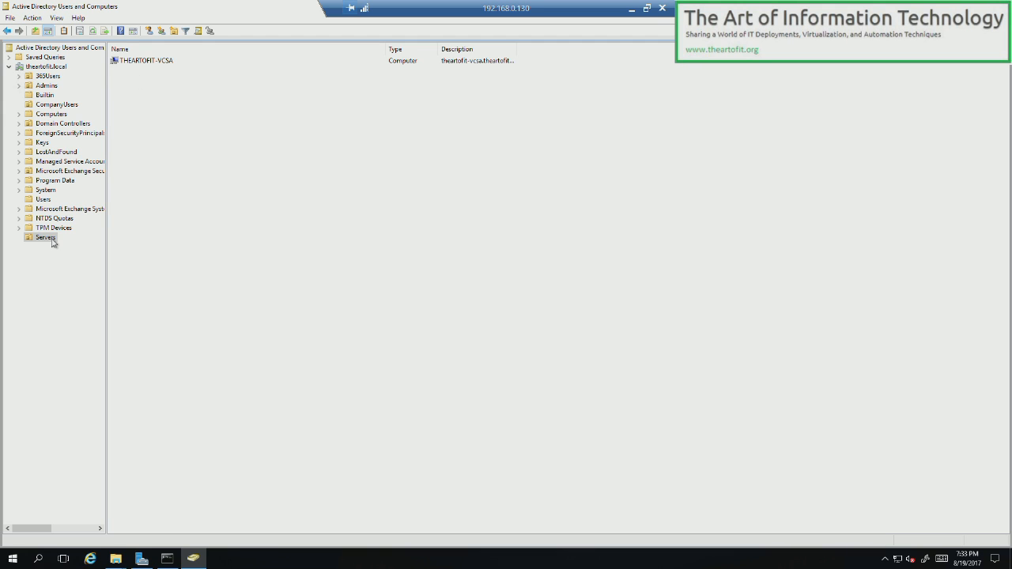
click(631, 11)
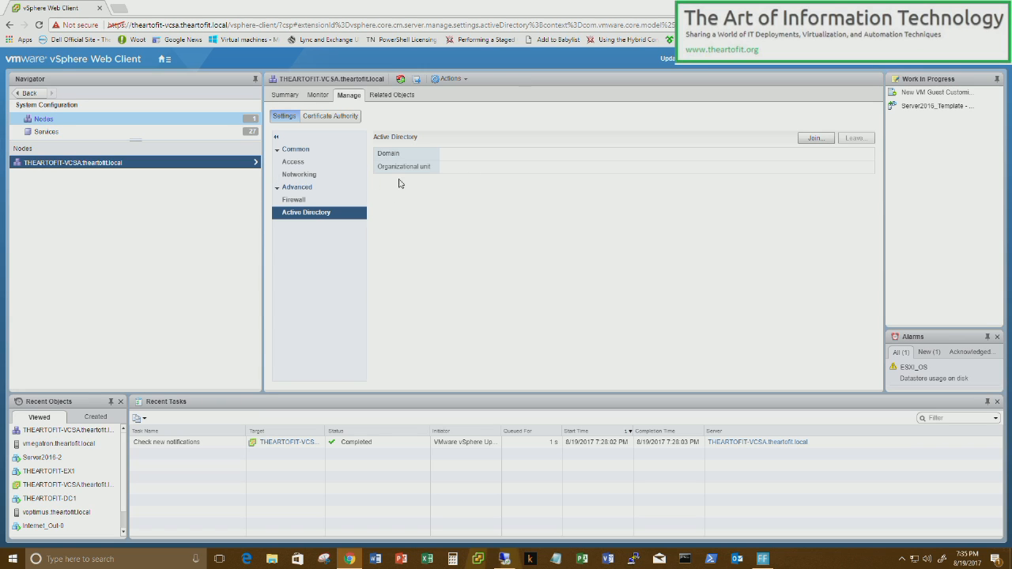
- Restart the THEARTOFIT-VCSA VM's guest OS from Hosts and Clusters on host vmegatron
click(166, 60)
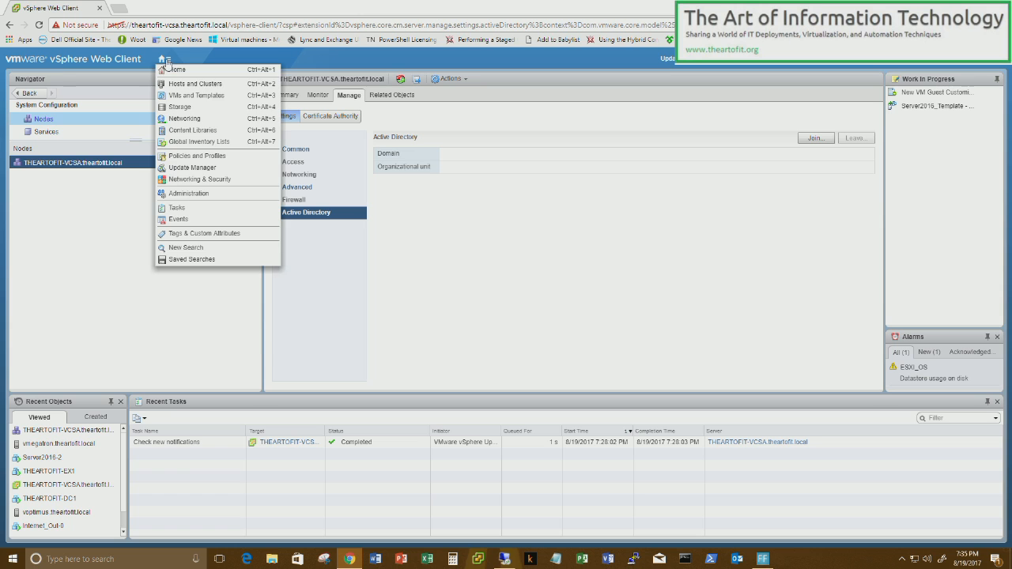
click(196, 84)
click(89, 161)
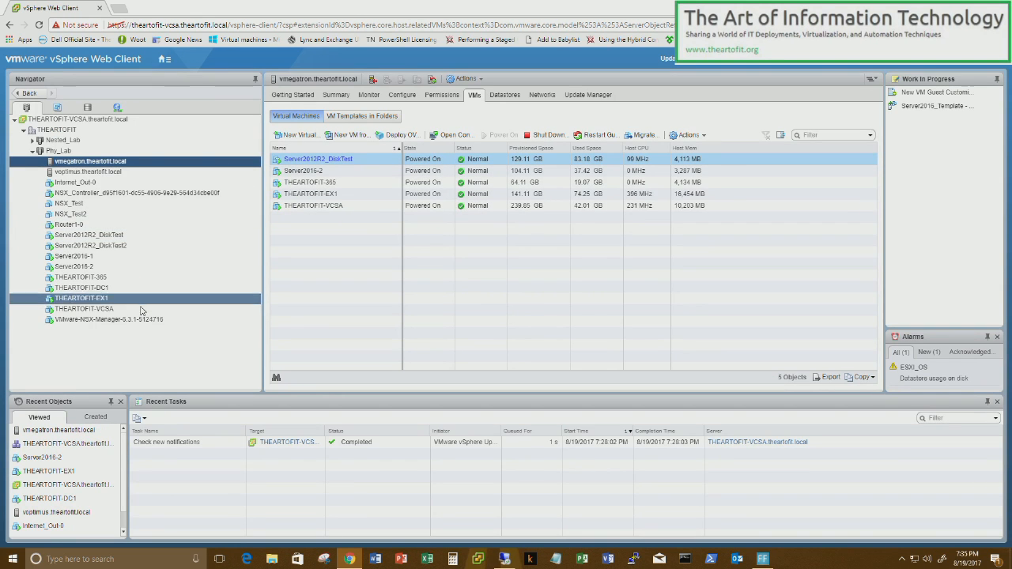
click(84, 309)
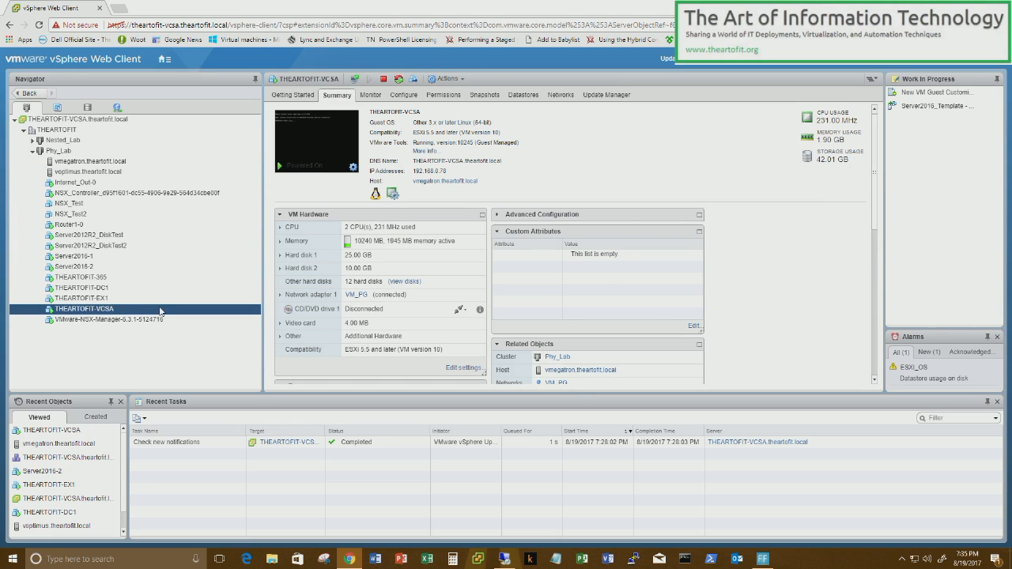
right_click(160, 310)
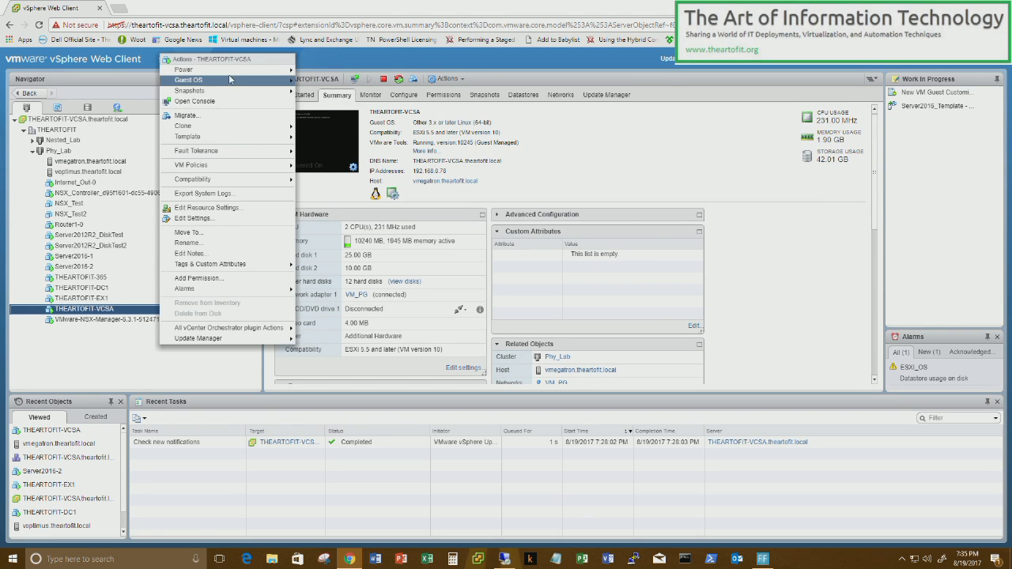
mouse_move(231, 74)
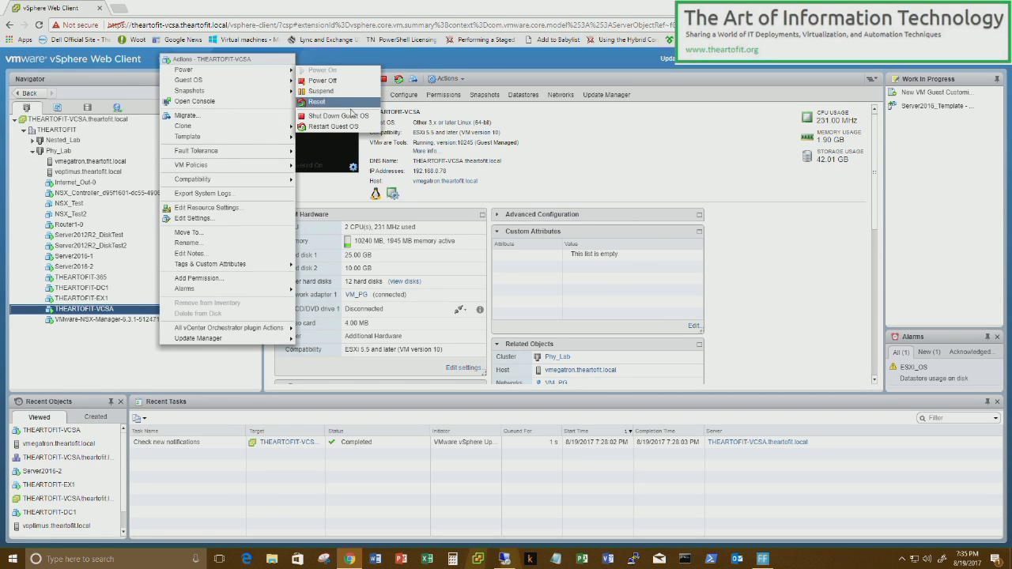
click(351, 128)
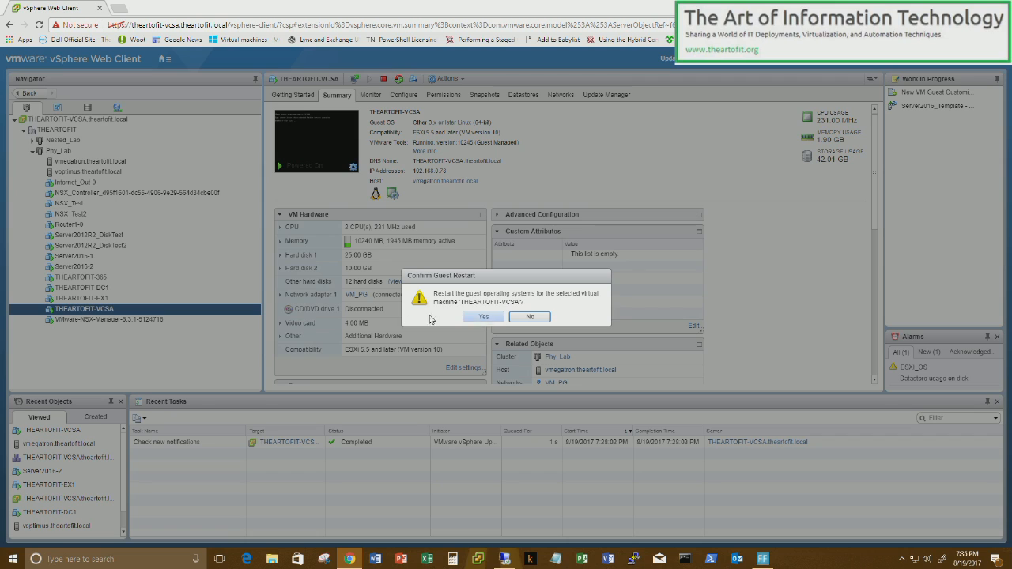
click(483, 317)
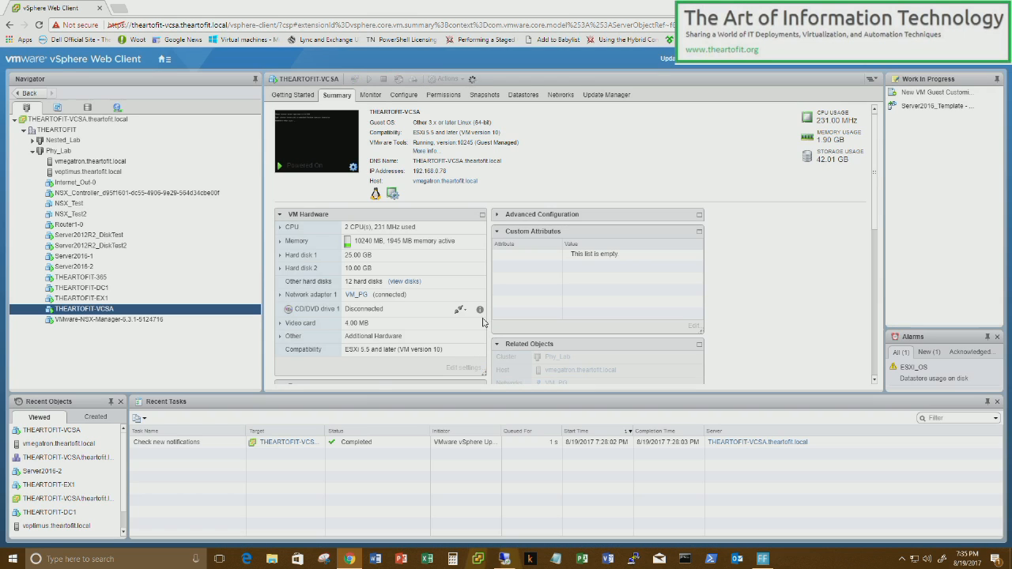
click(87, 161)
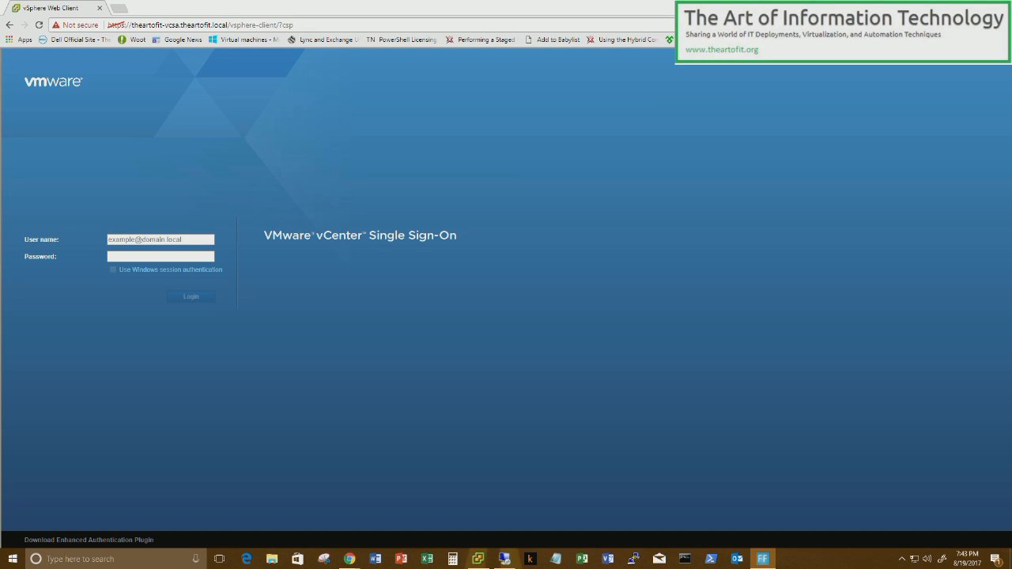
- Log in to vCenter Single Sign-On with the administrator user name and password
click(177, 250)
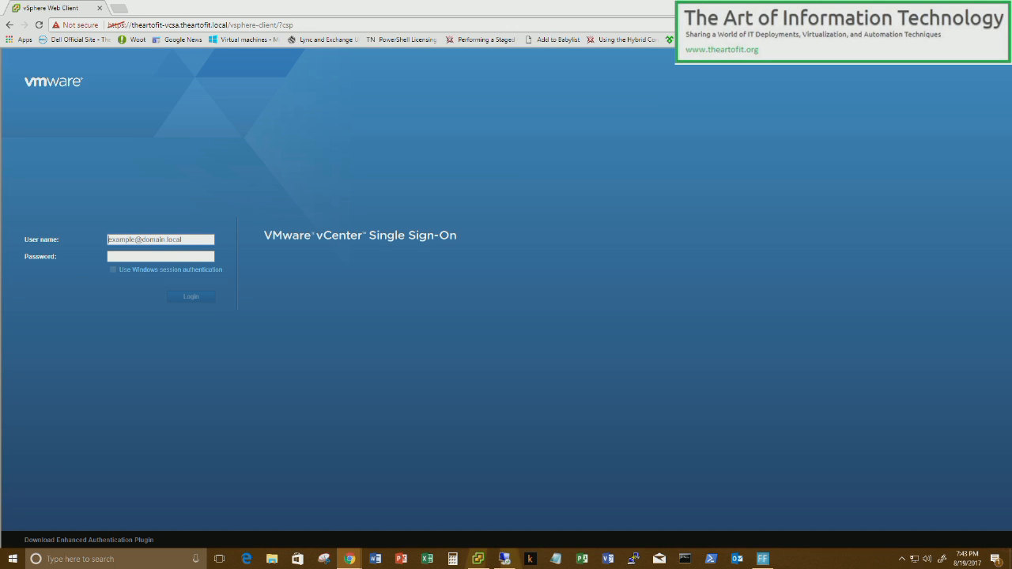
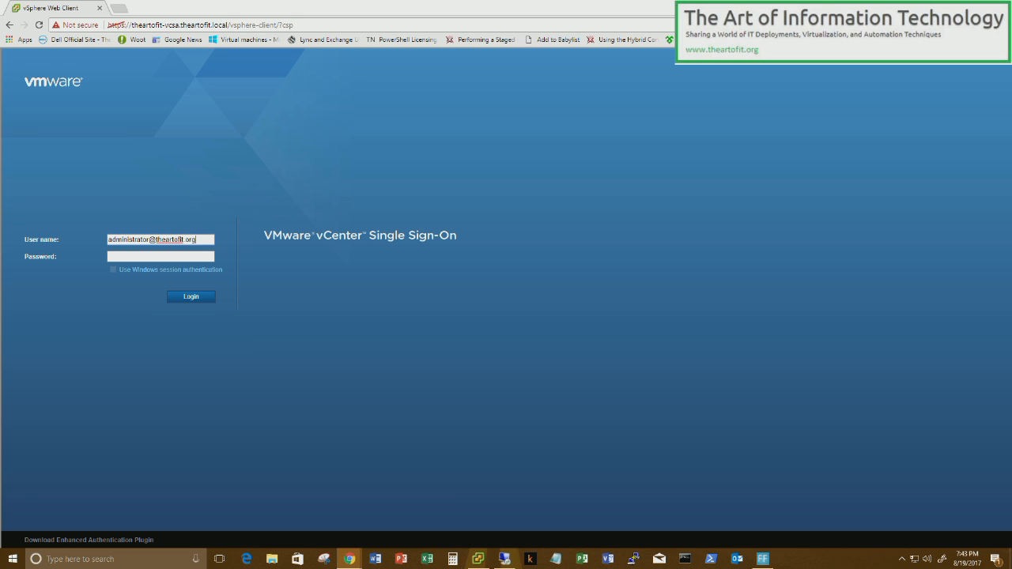
key(Tab)
key(Return)
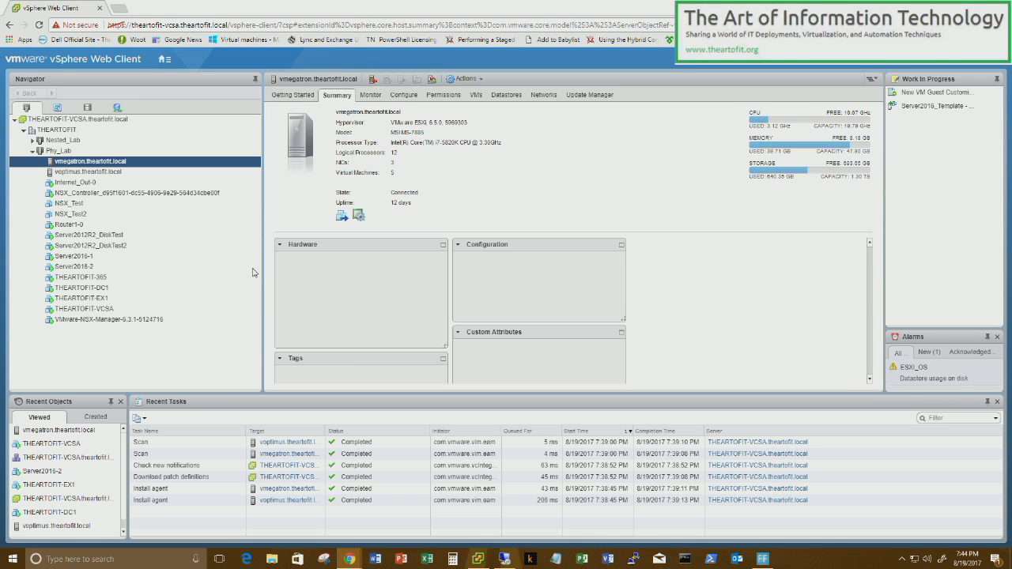
- Check the THEARTOFIT-VCSA node's Active Directory settings show it joined to THEARTOFIT.LOCAL
click(164, 60)
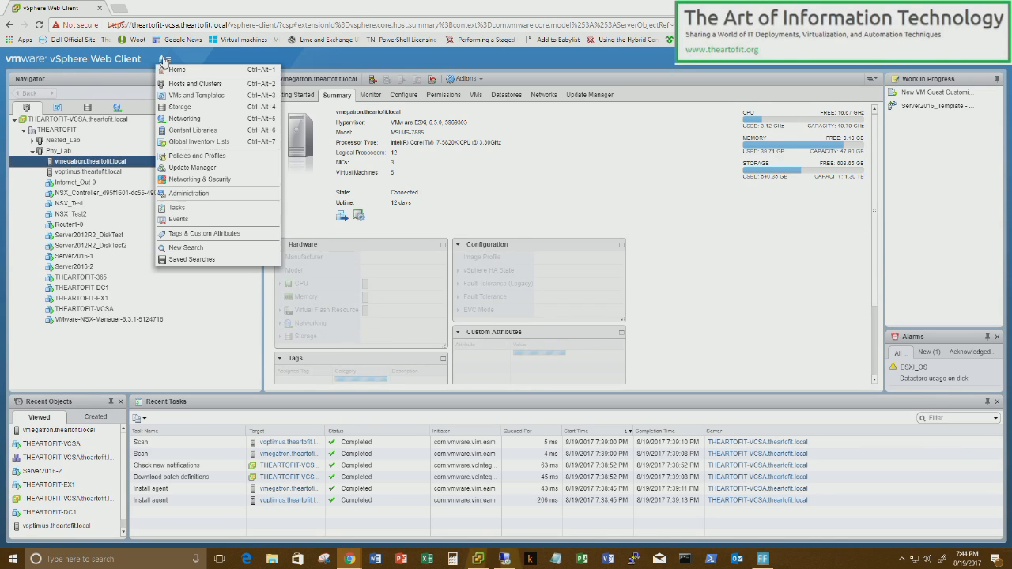
click(188, 194)
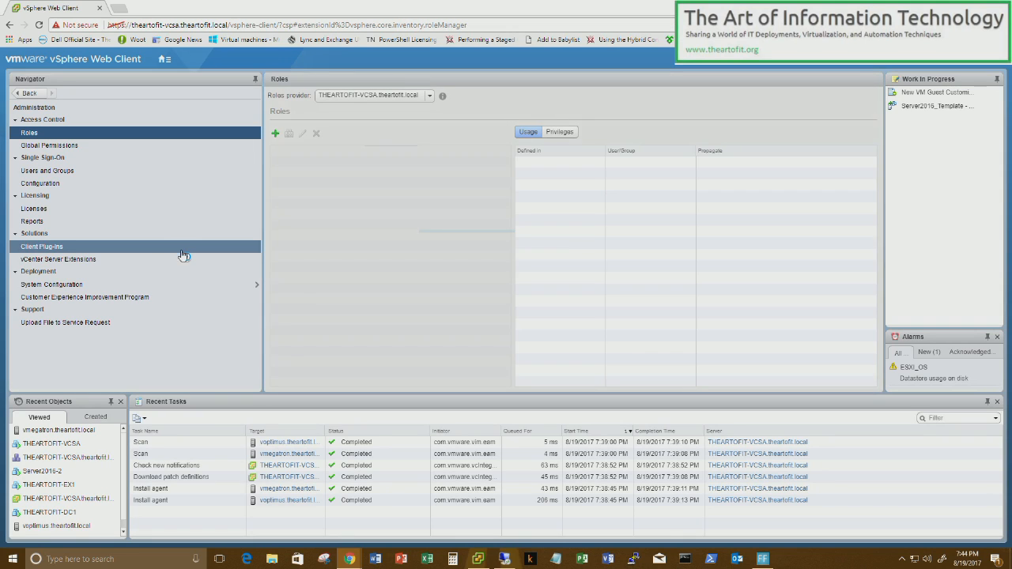
click(104, 287)
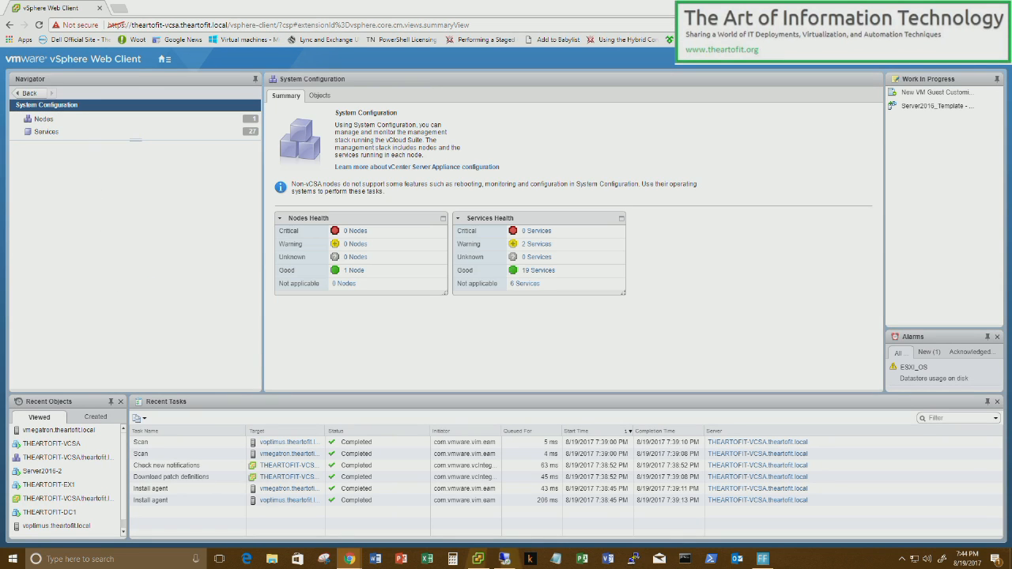
click(44, 120)
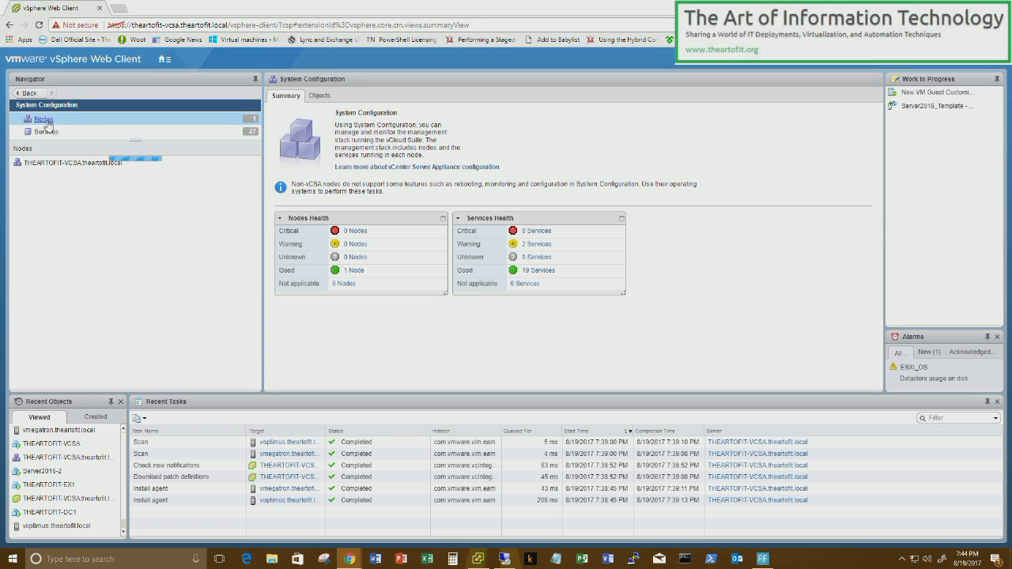
click(86, 164)
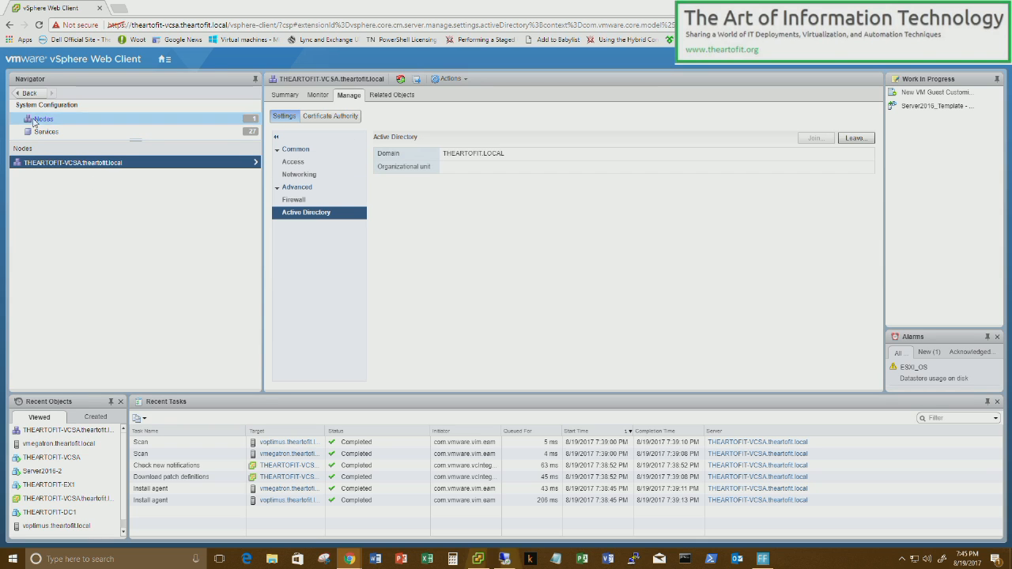
- Go back and open the Single Sign-On Configuration
click(31, 94)
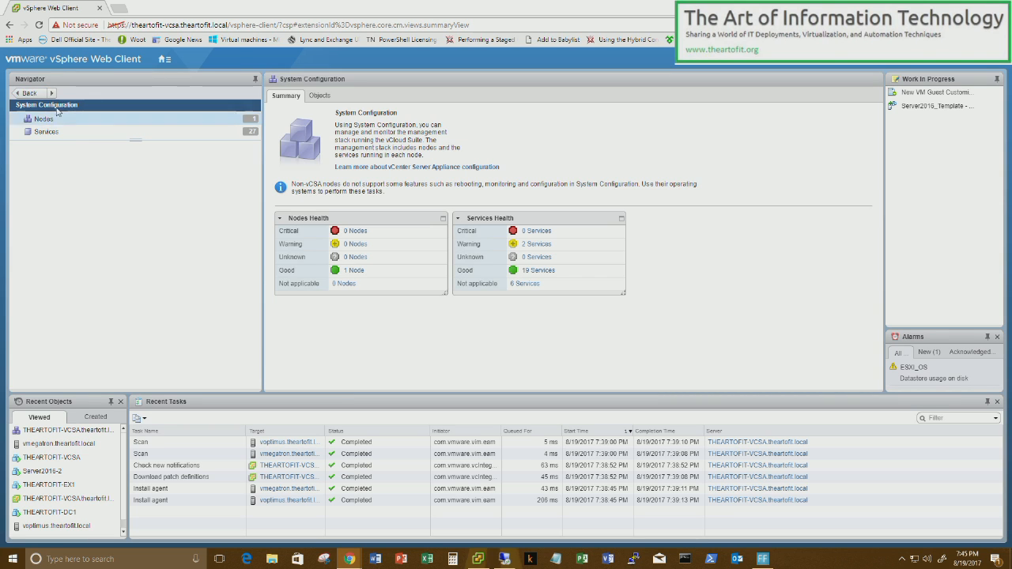
click(30, 94)
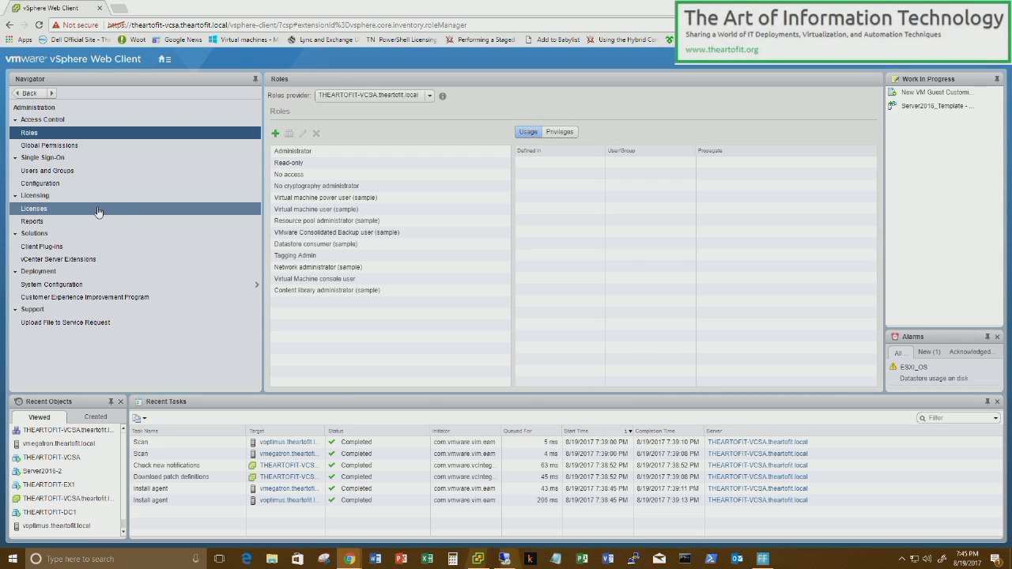
click(60, 188)
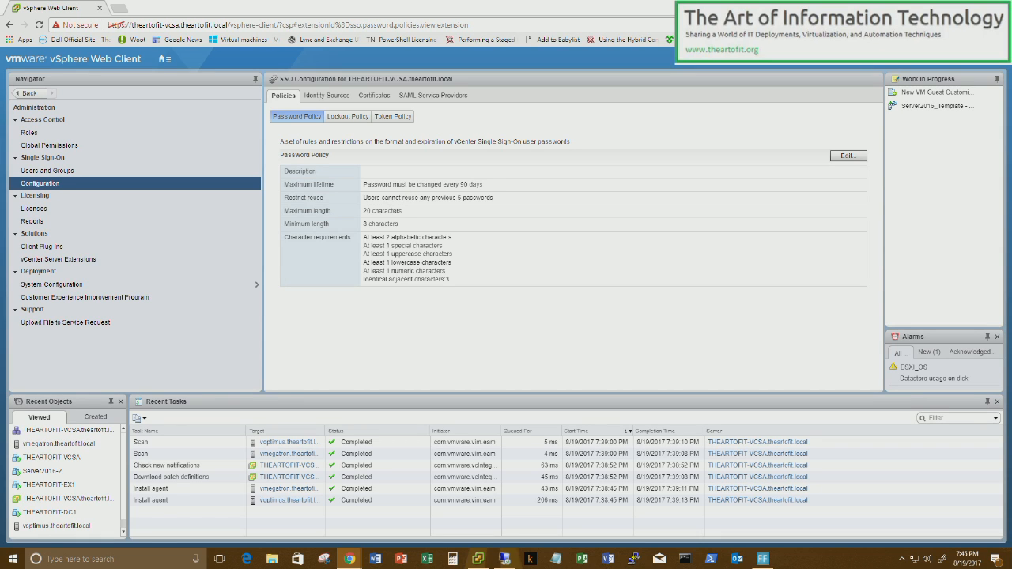
- Review the existing identity sources, theartofit.org and Local OS
click(331, 97)
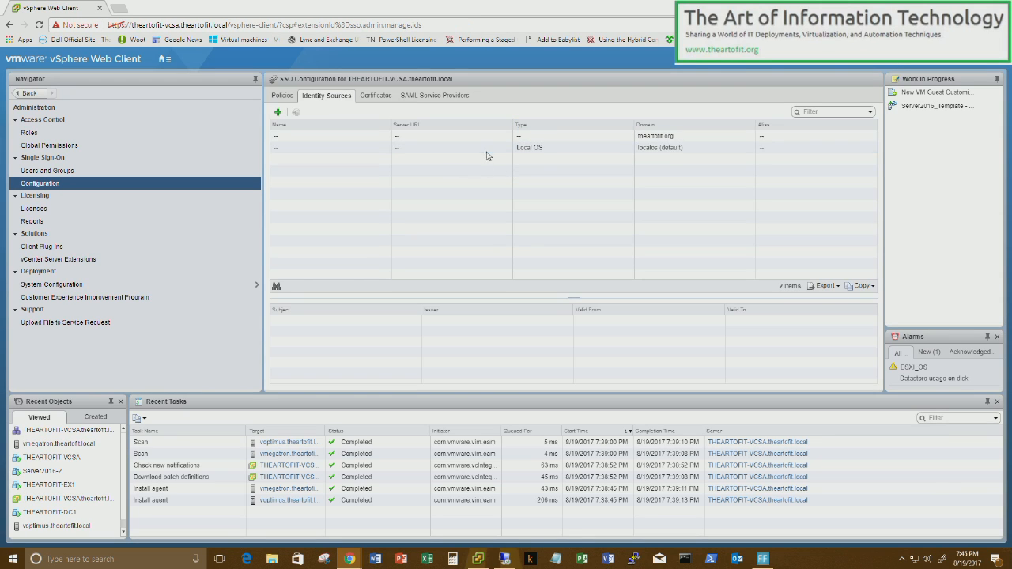
click(371, 139)
click(388, 149)
- Add THEARTOFIT.LOCAL as an Integrated Windows Authentication identity source using the machine account
click(278, 115)
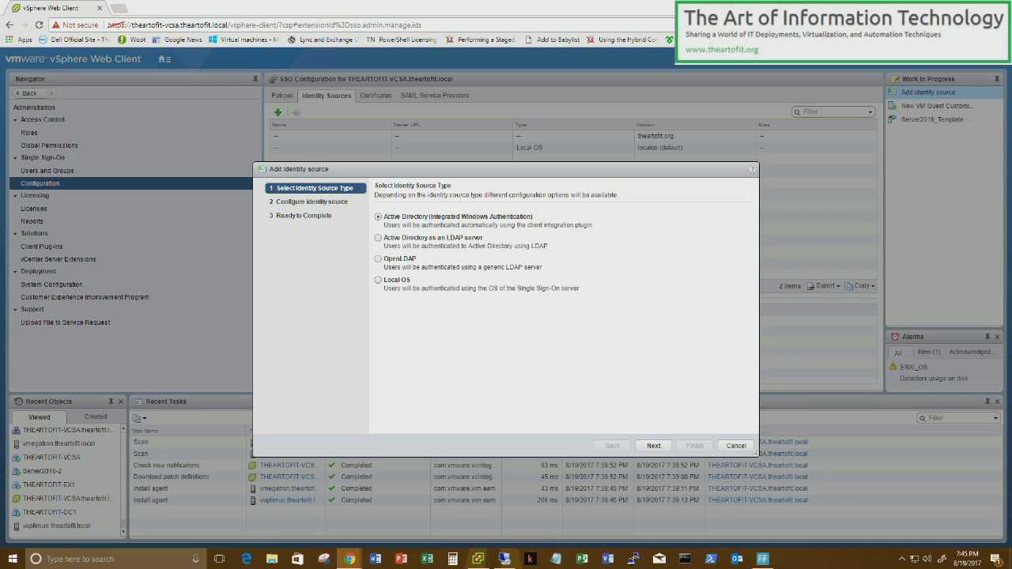
click(653, 445)
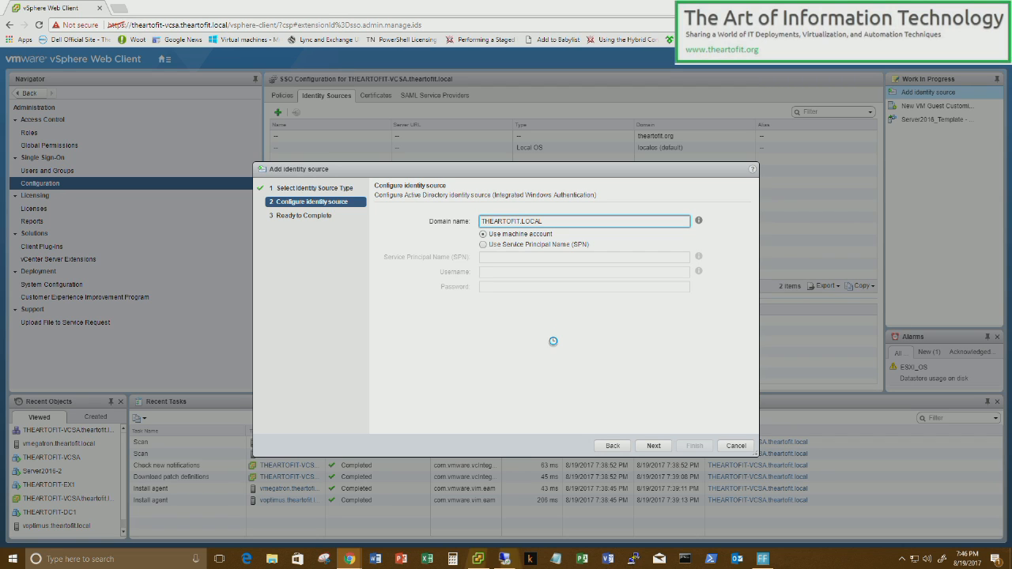
click(653, 446)
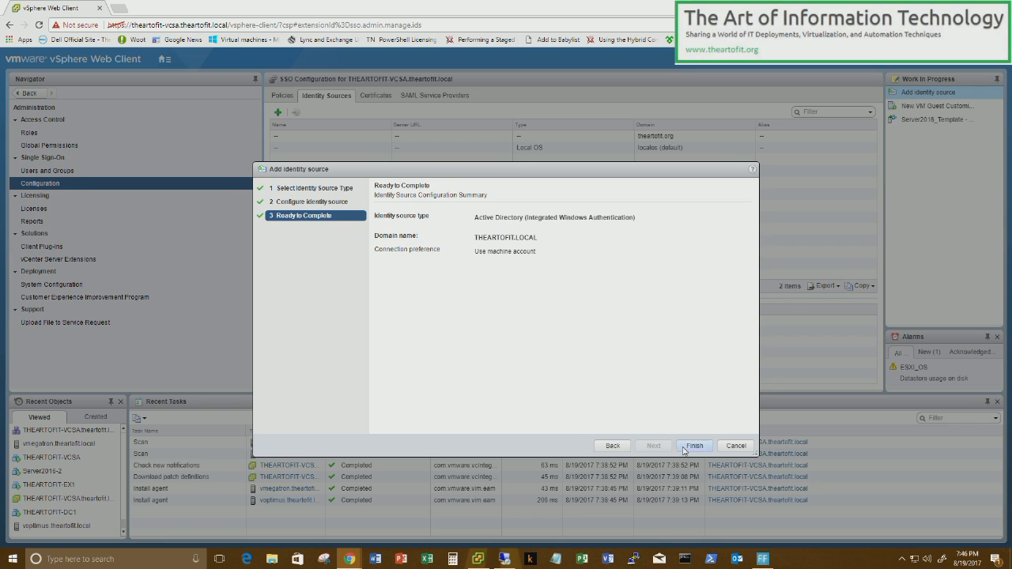
click(684, 447)
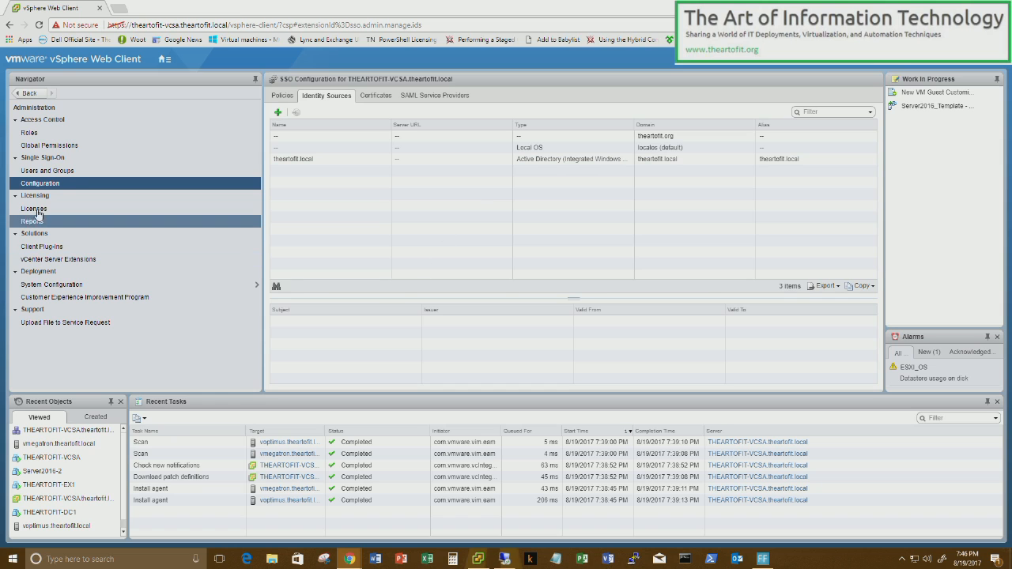
- Browse the 47 THEARTOFIT.LOCAL users in Users and Groups, then view the 4 solution users
click(71, 176)
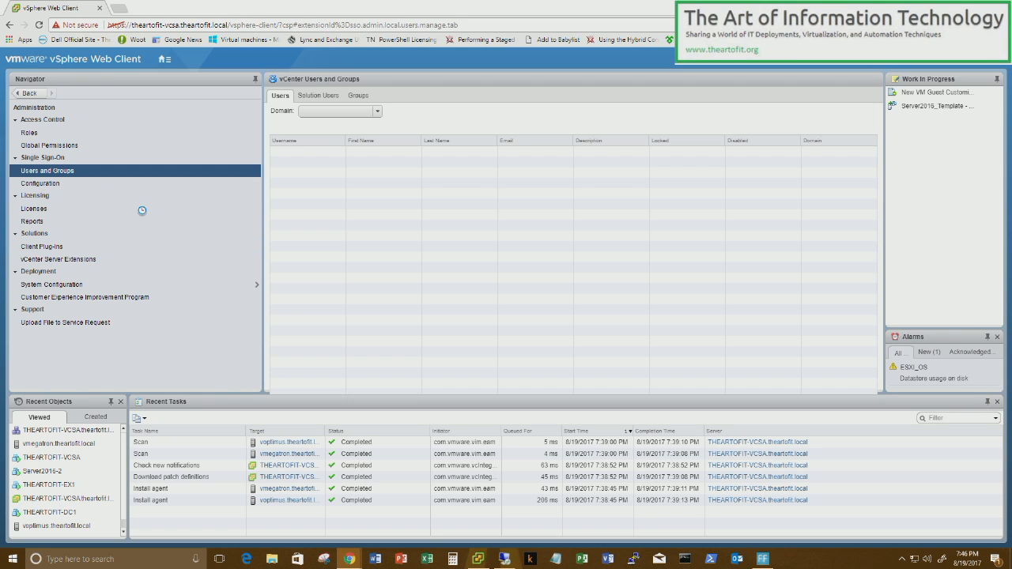
click(363, 113)
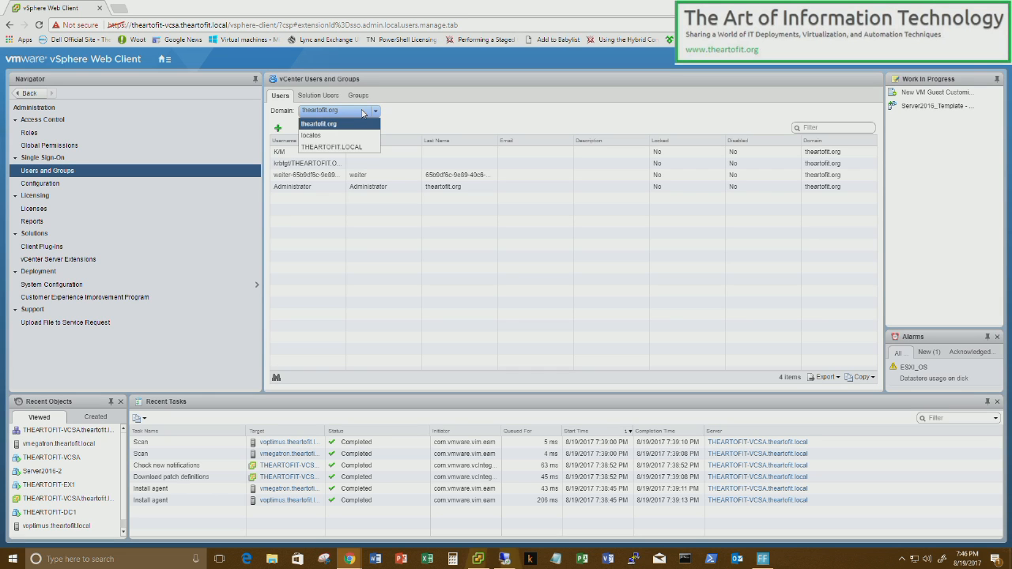
click(362, 147)
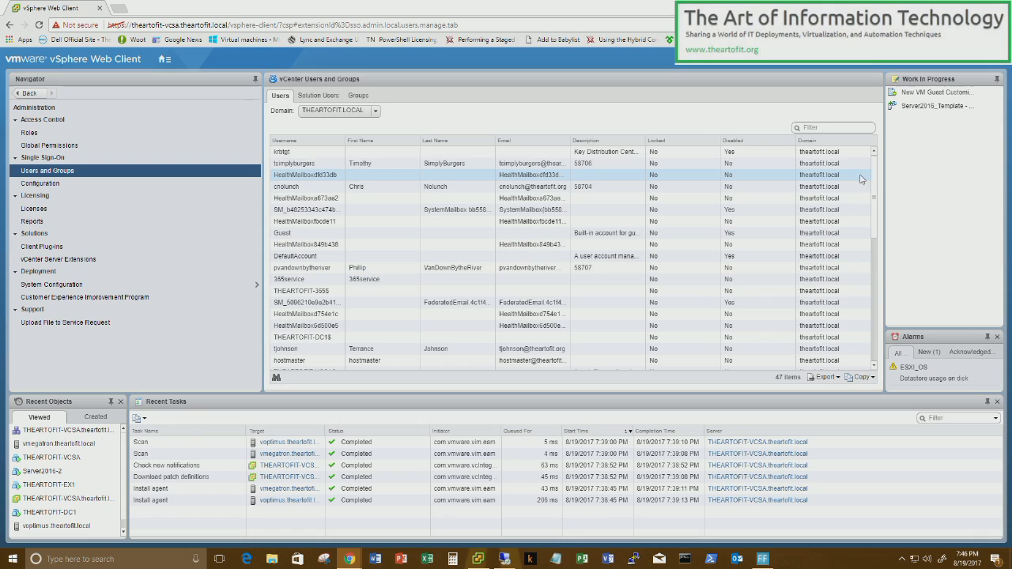
scroll(874, 204, down, 2)
scroll(874, 204, up, 2)
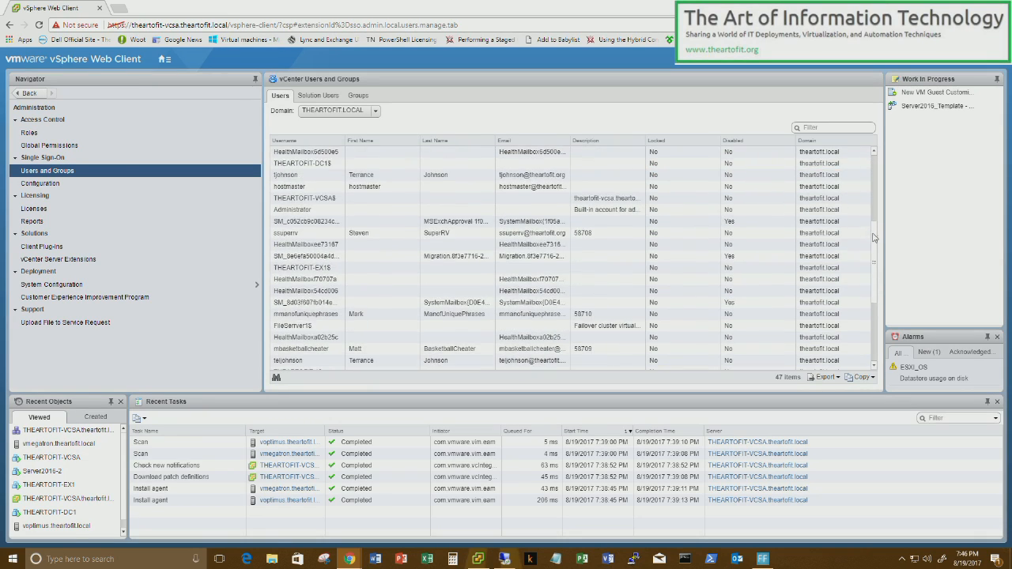
scroll(865, 263, down, 5)
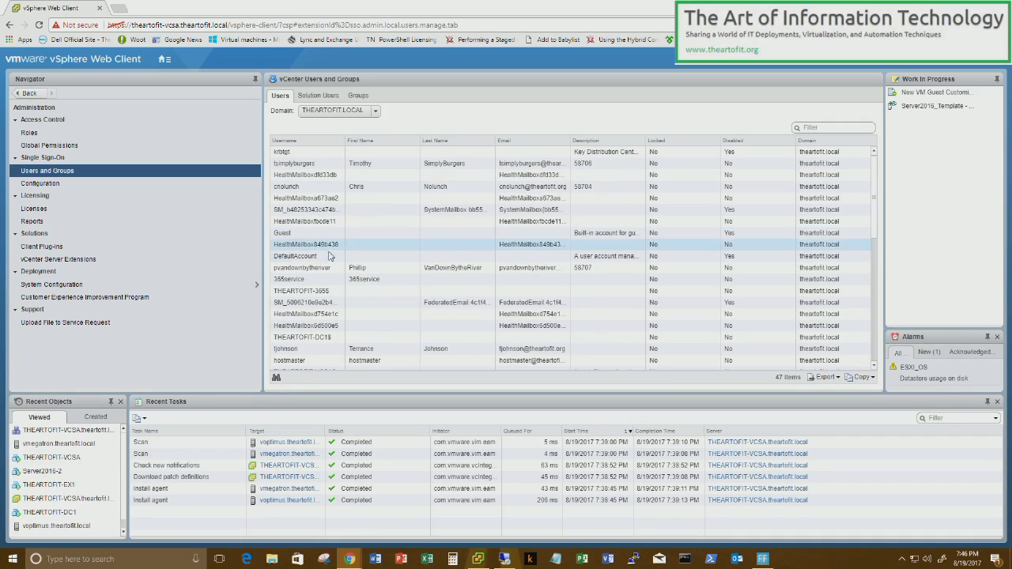
click(318, 95)
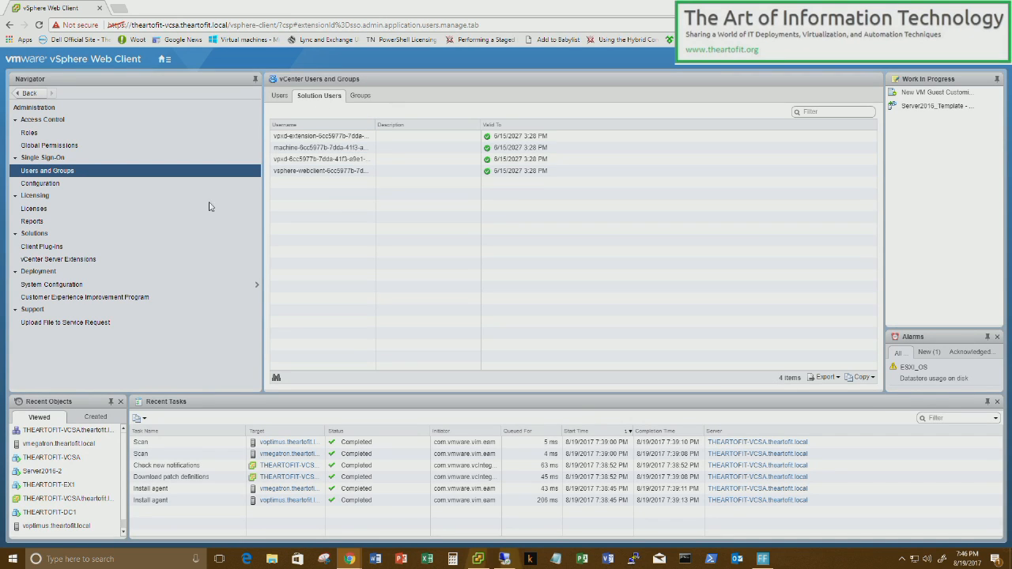
- Start a new global permission and open the user and group picker, listing groups first
click(85, 149)
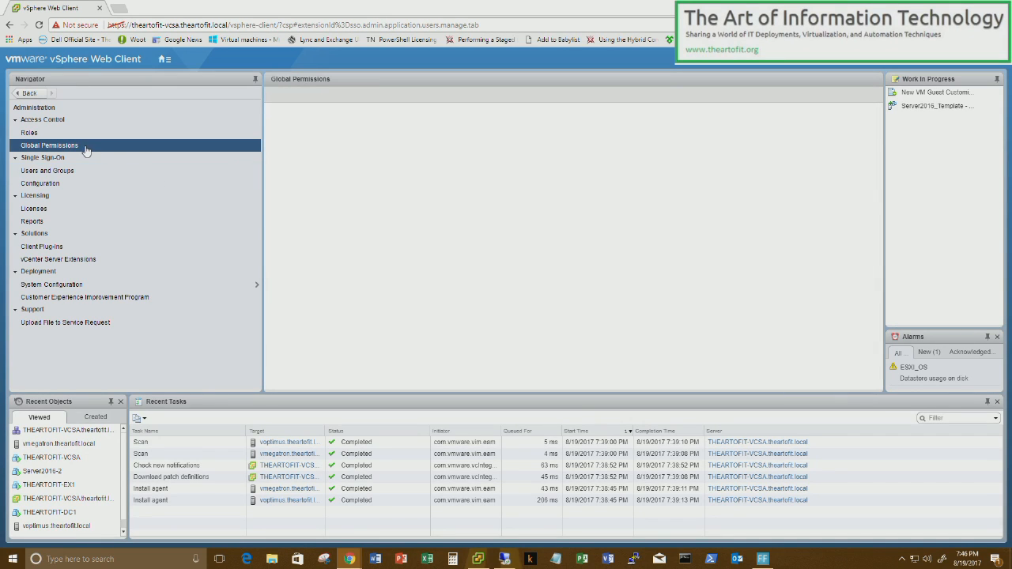
click(339, 96)
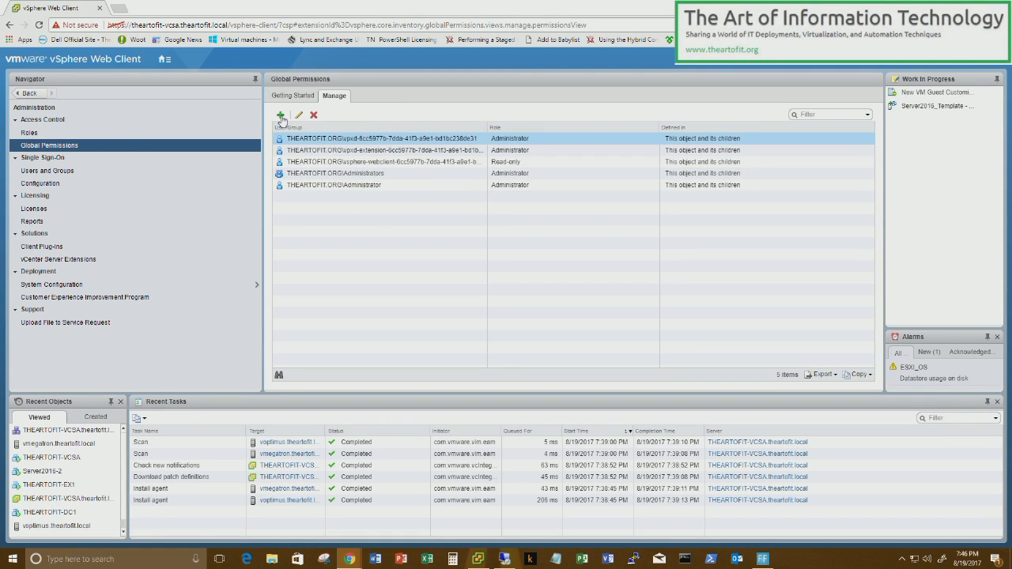
click(279, 116)
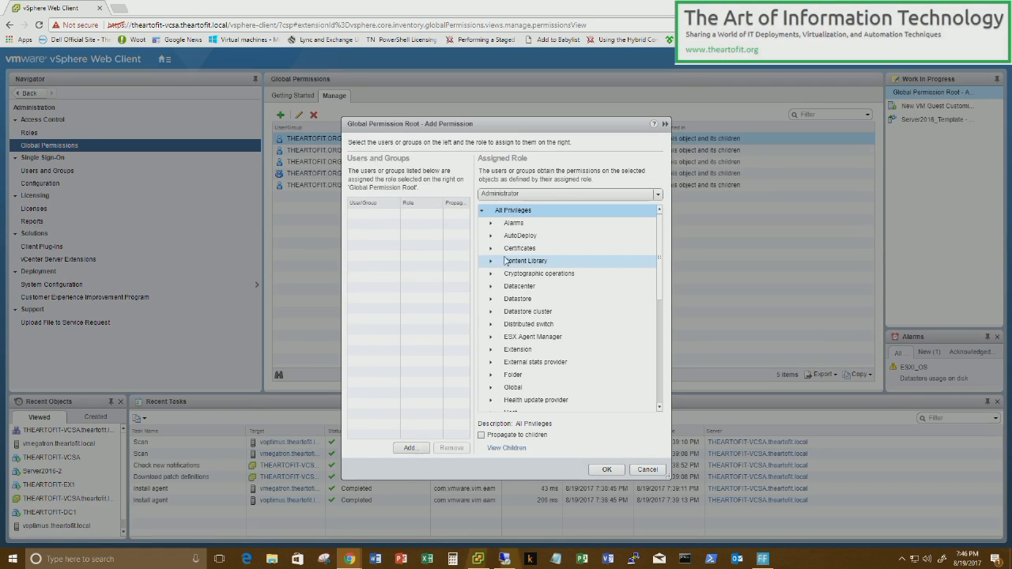
click(410, 448)
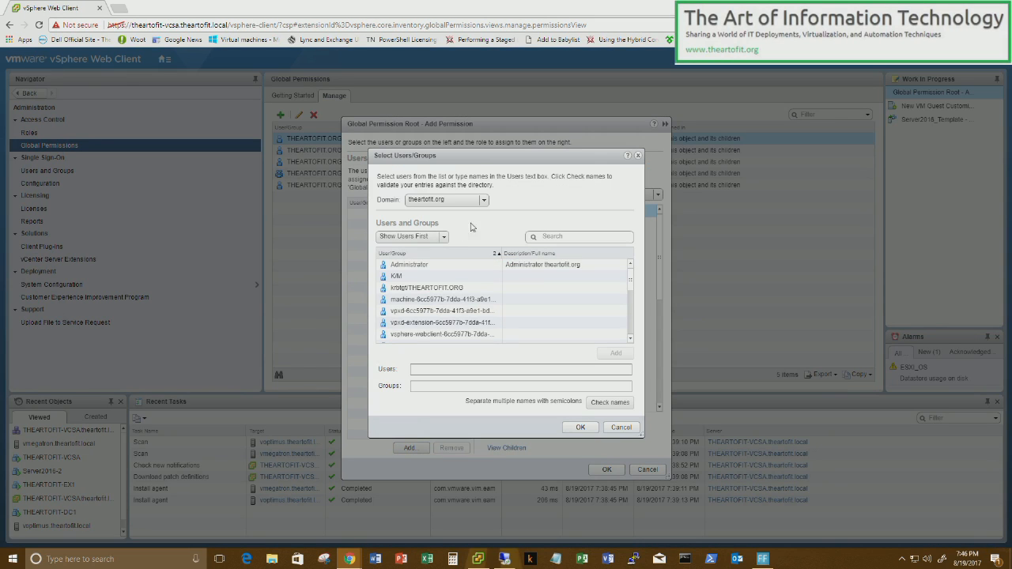
click(580, 237)
click(411, 237)
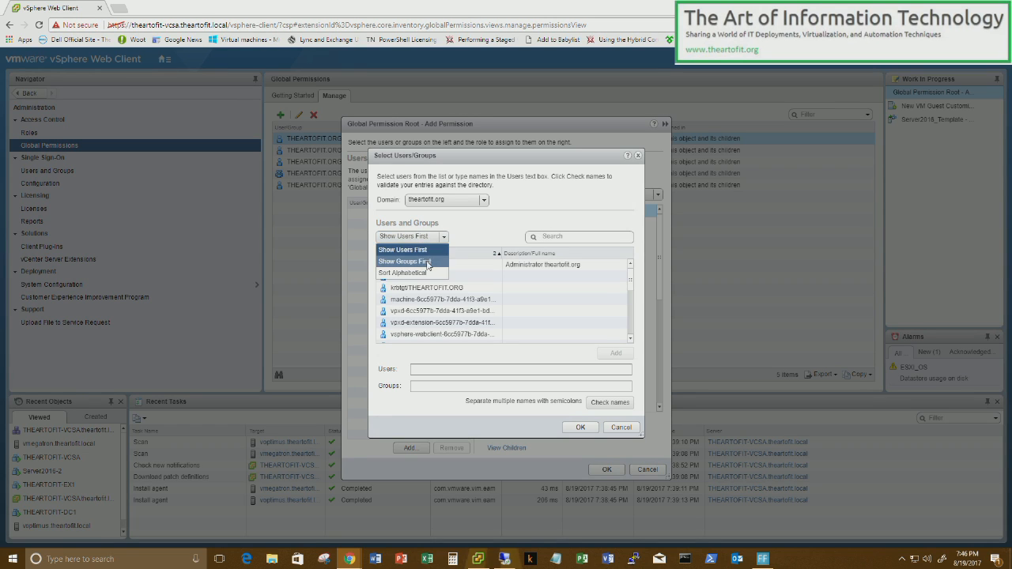
click(429, 265)
- Find 'domain admins' in THEARTOFIT.LOCAL and save it with the Administrator role
click(544, 237)
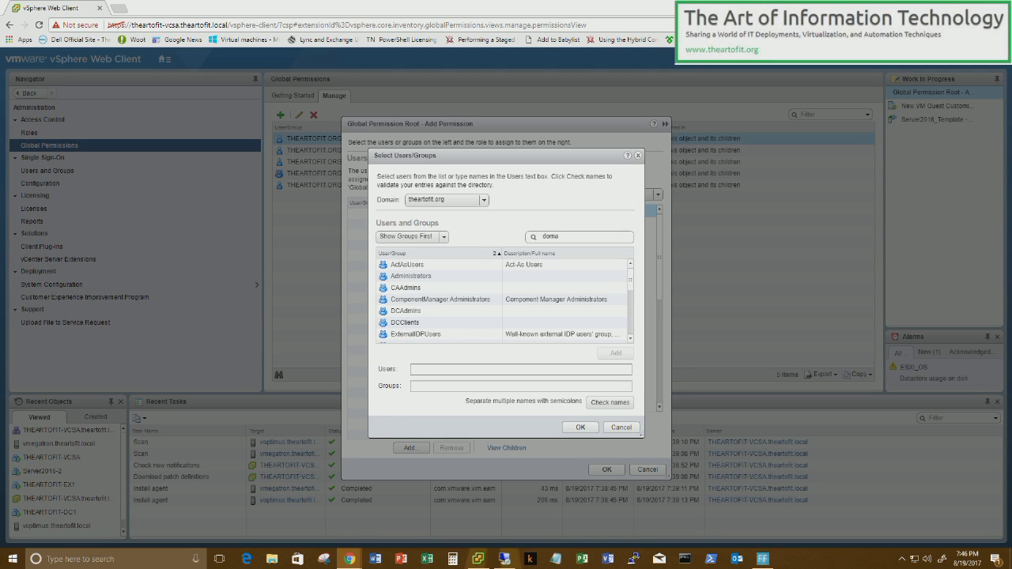
text(domain admins)
click(534, 238)
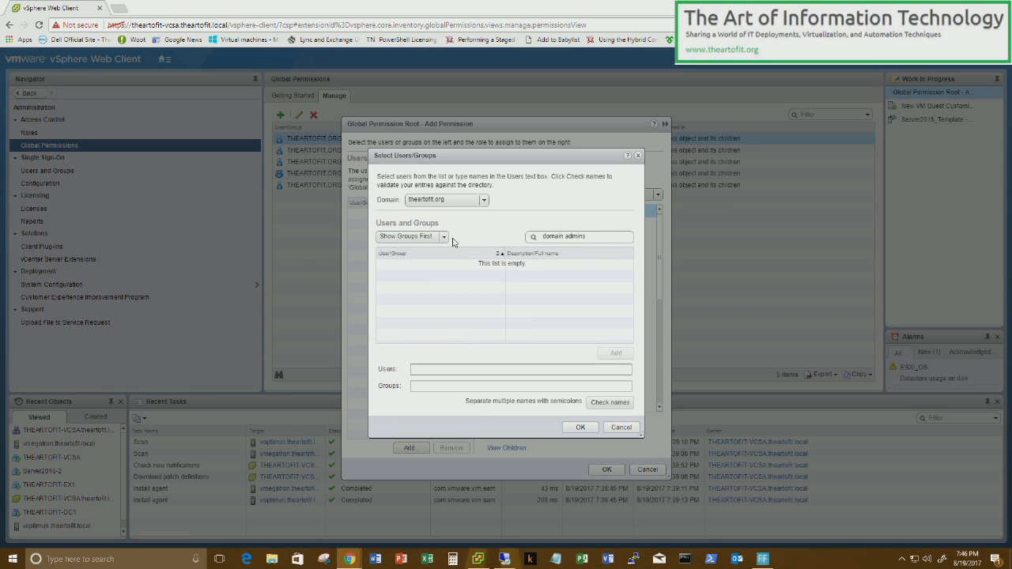
click(470, 203)
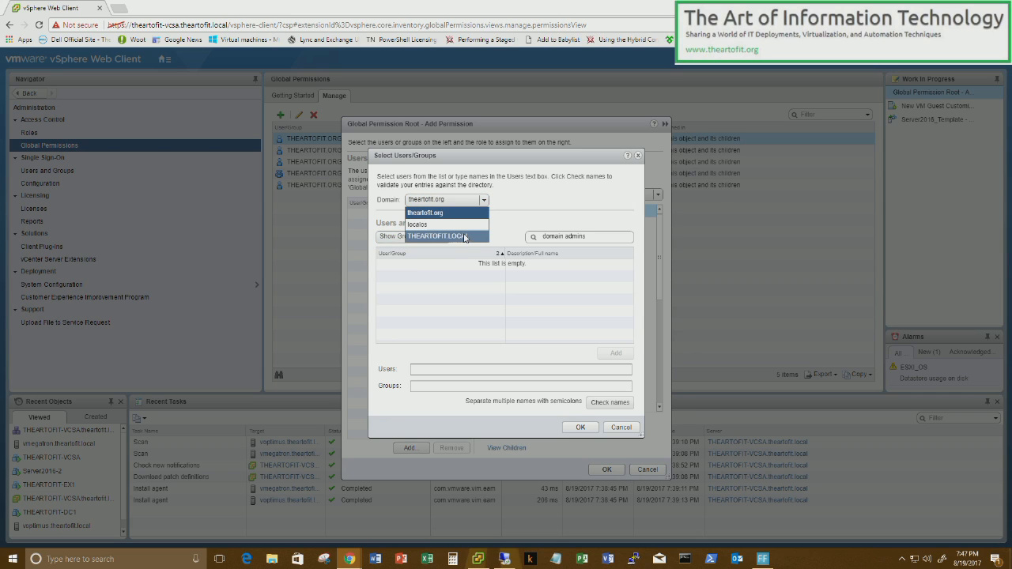
click(464, 237)
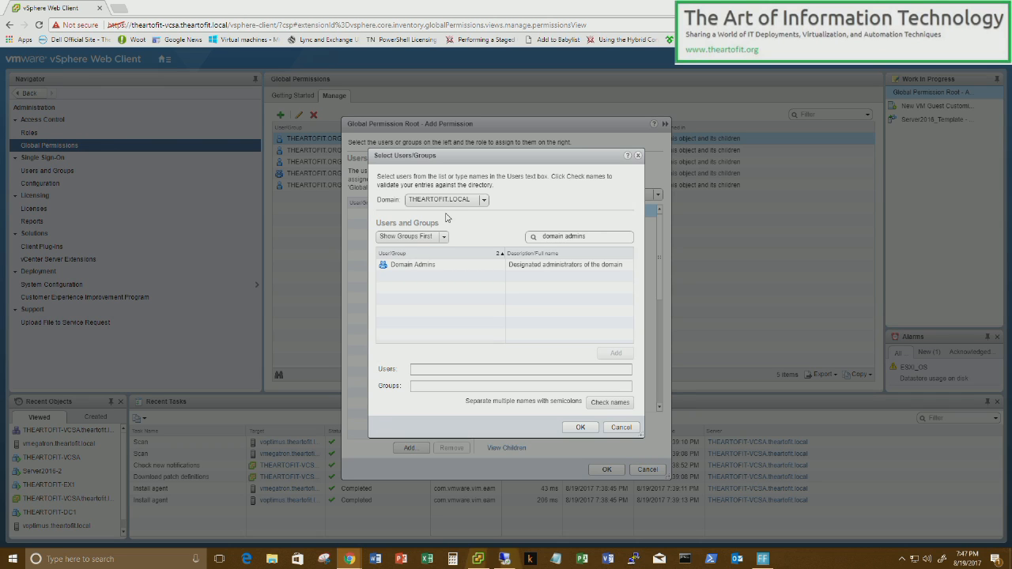
click(438, 269)
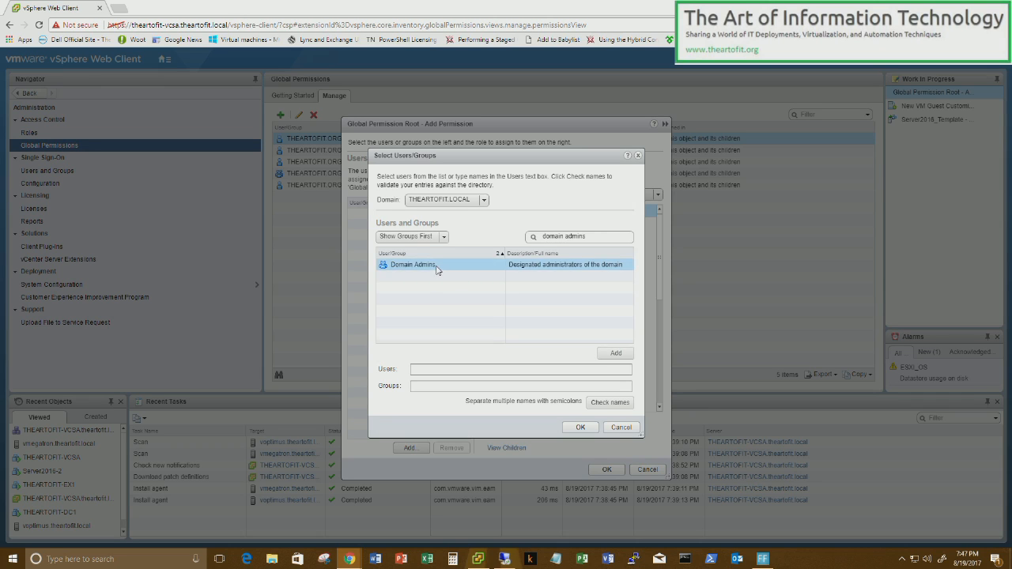
click(617, 354)
click(580, 428)
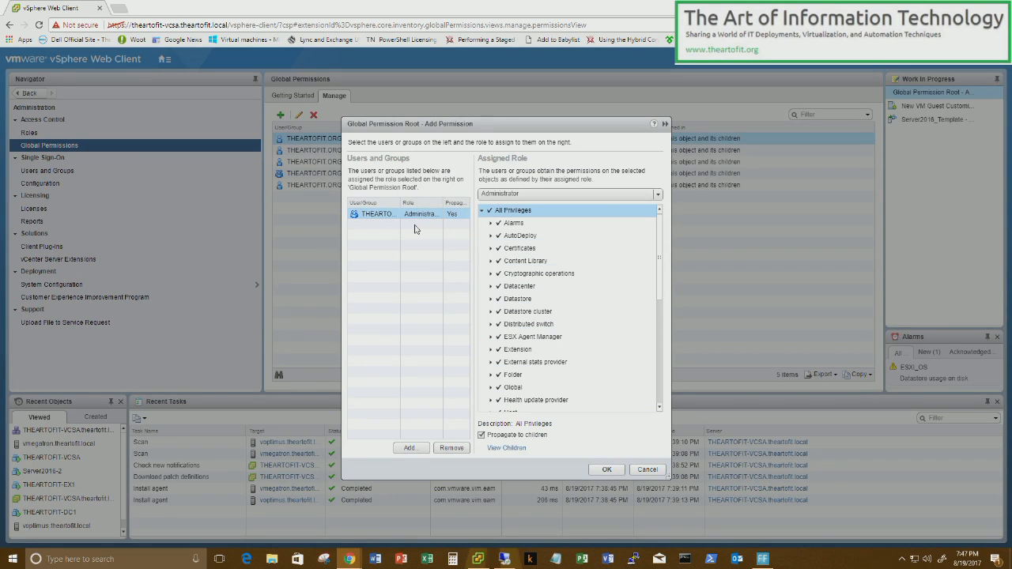
click(607, 469)
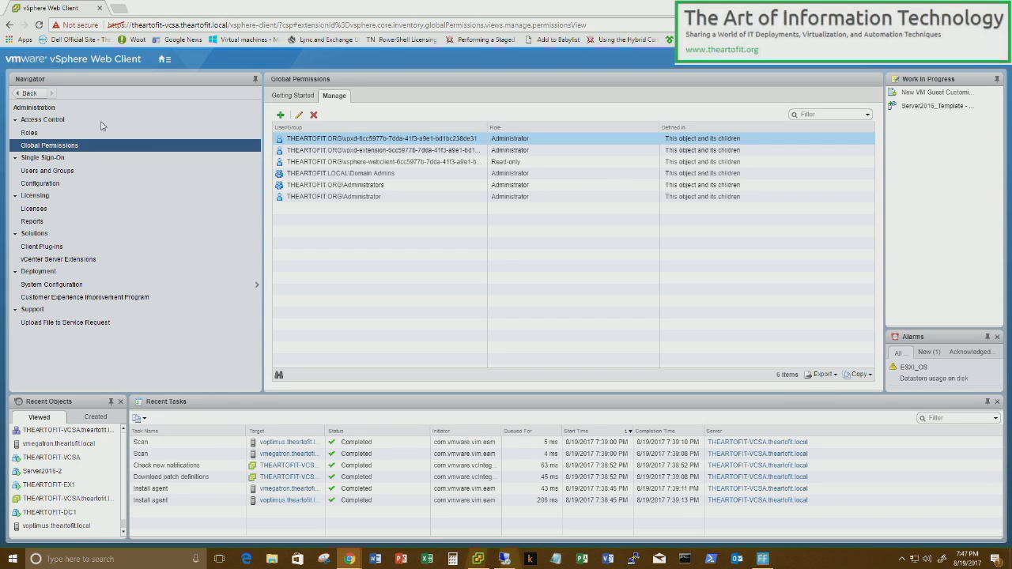
- In Hosts and Clusters, start adding a permission on vCenter THEARTOFIT-VCSA.theartofit.local
click(29, 94)
click(165, 59)
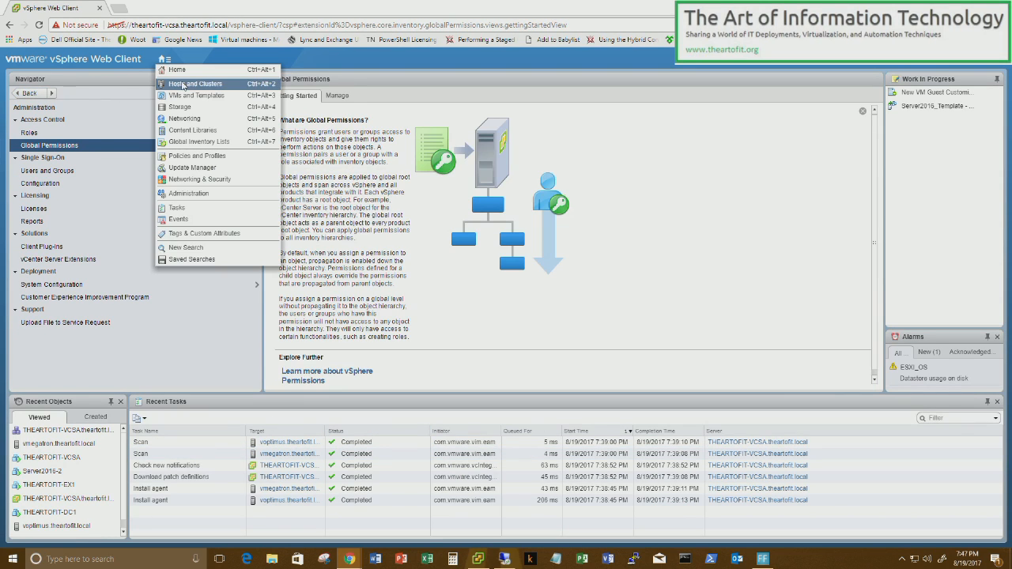
click(185, 83)
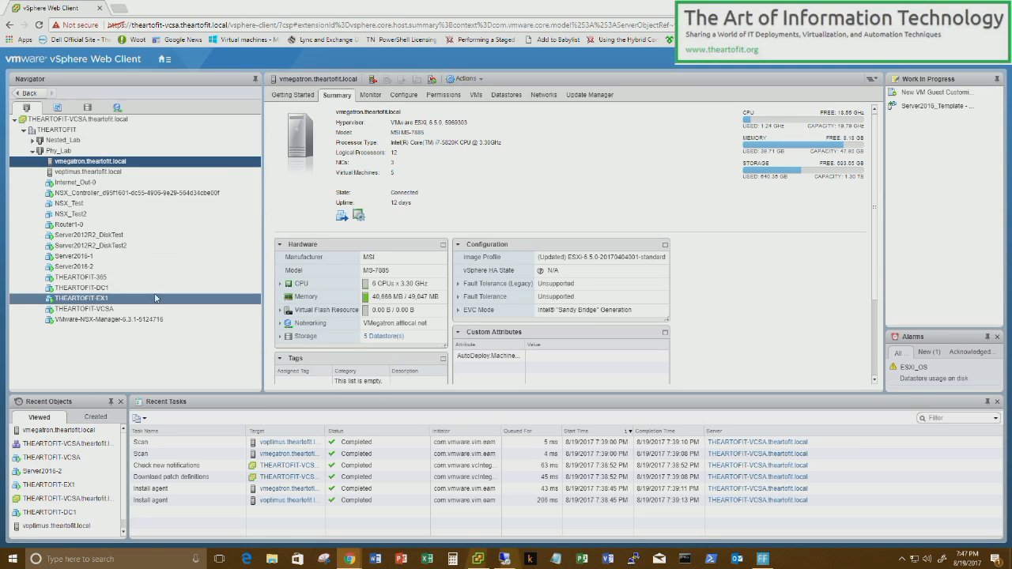
click(145, 120)
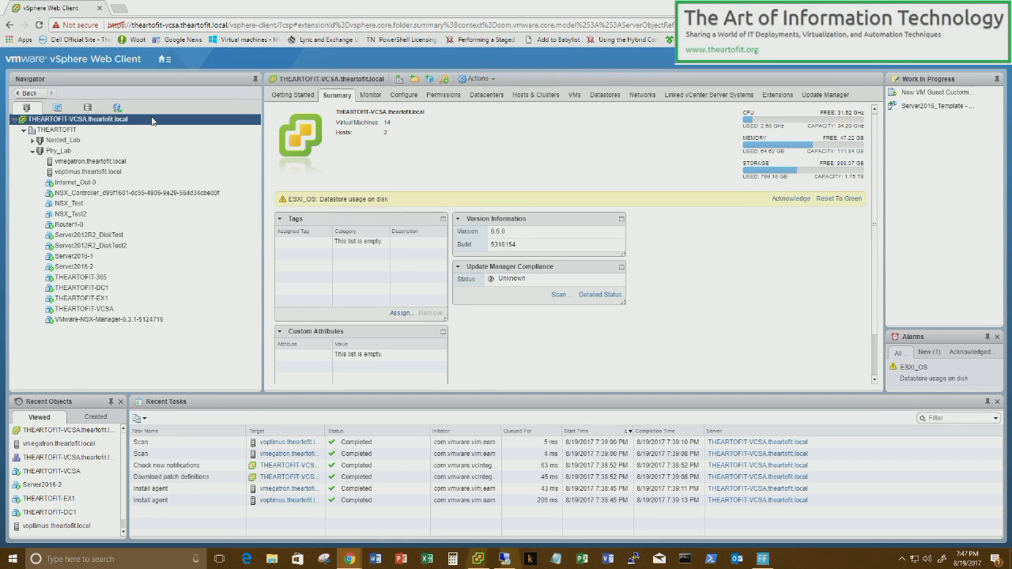
right_click(154, 120)
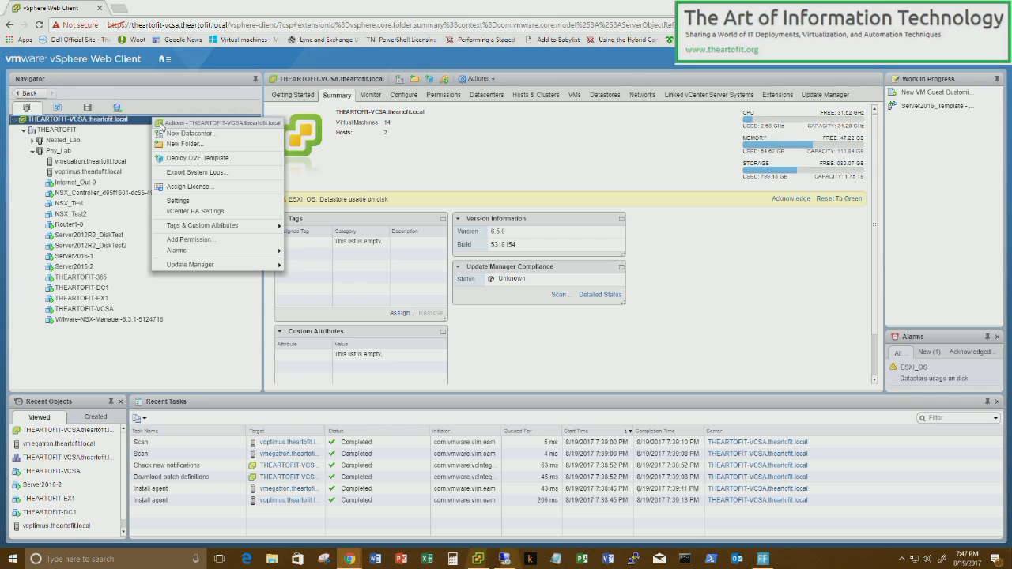
click(189, 240)
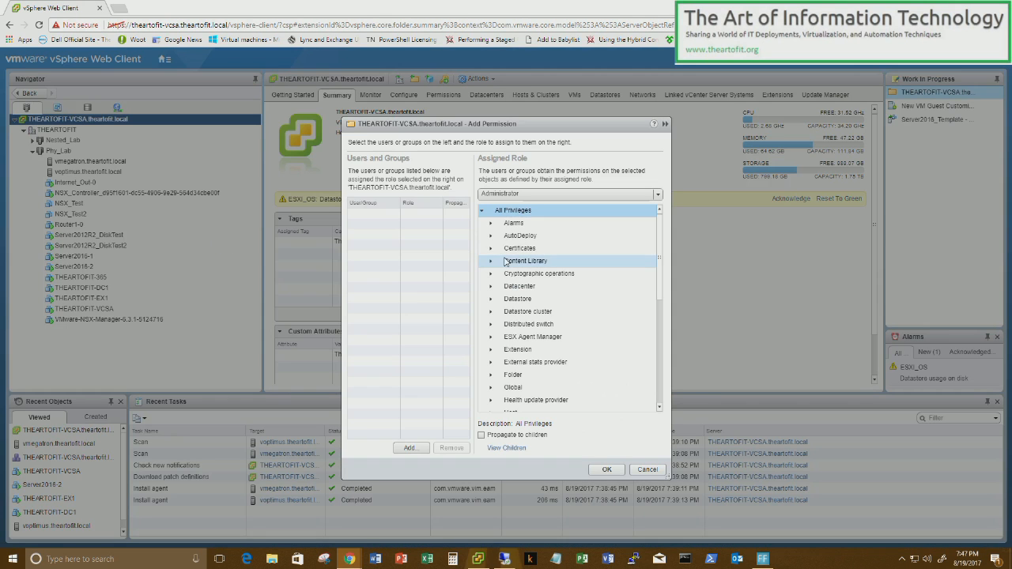
- Assign THEARTOFIT.LOCAL\Domain Admins the Administrator role on the vCenter server
click(410, 448)
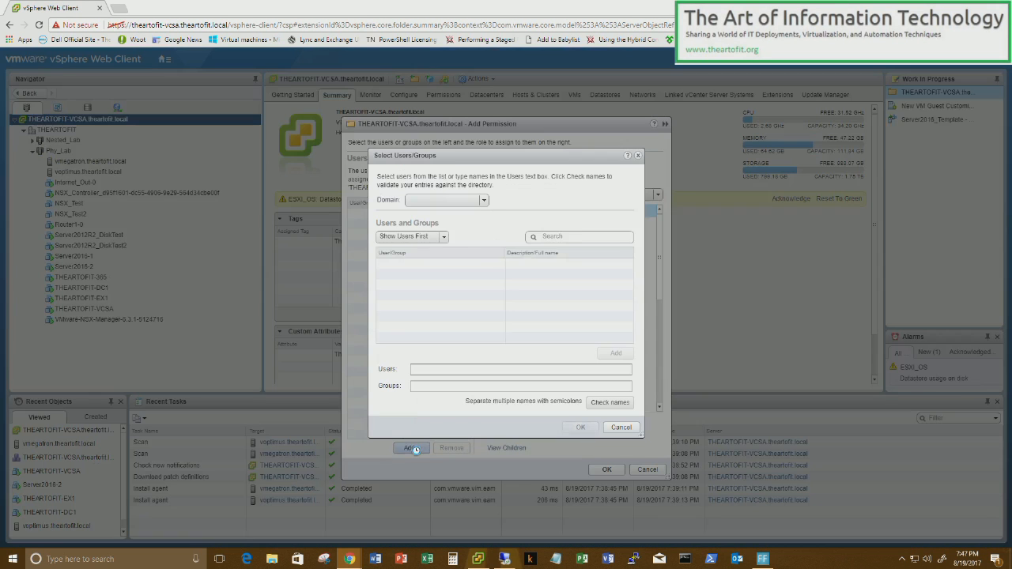
click(463, 204)
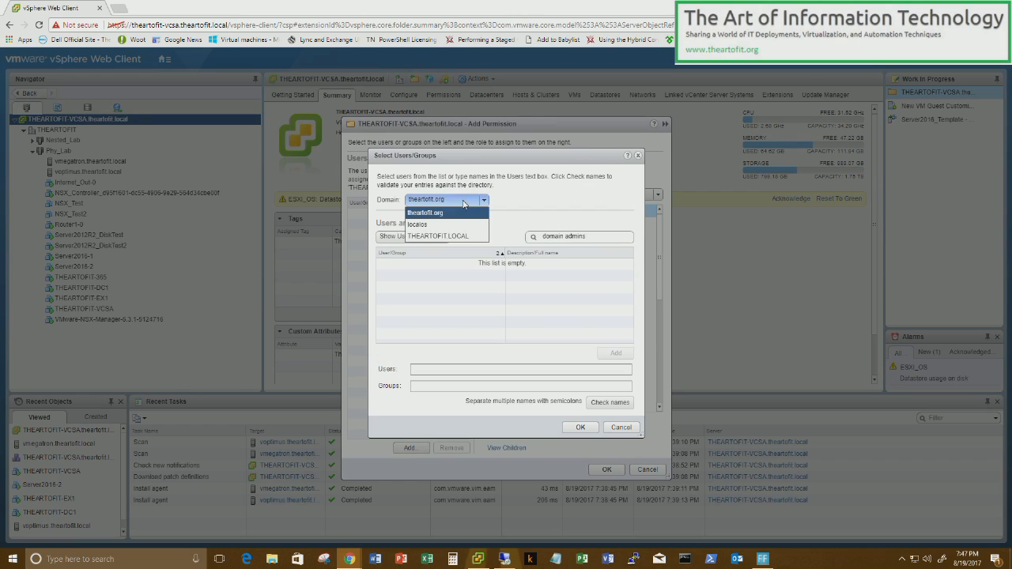
click(463, 237)
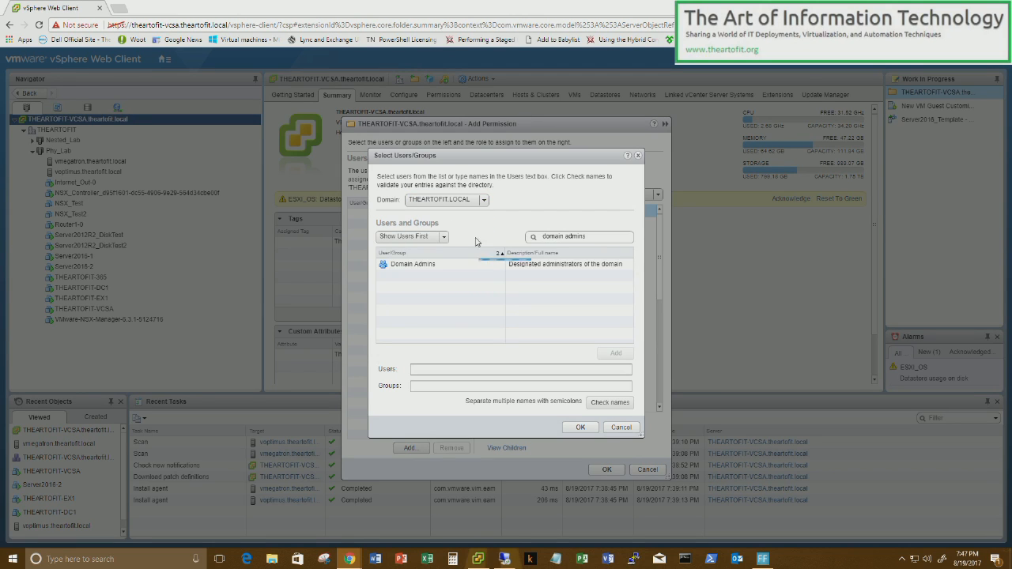
click(447, 263)
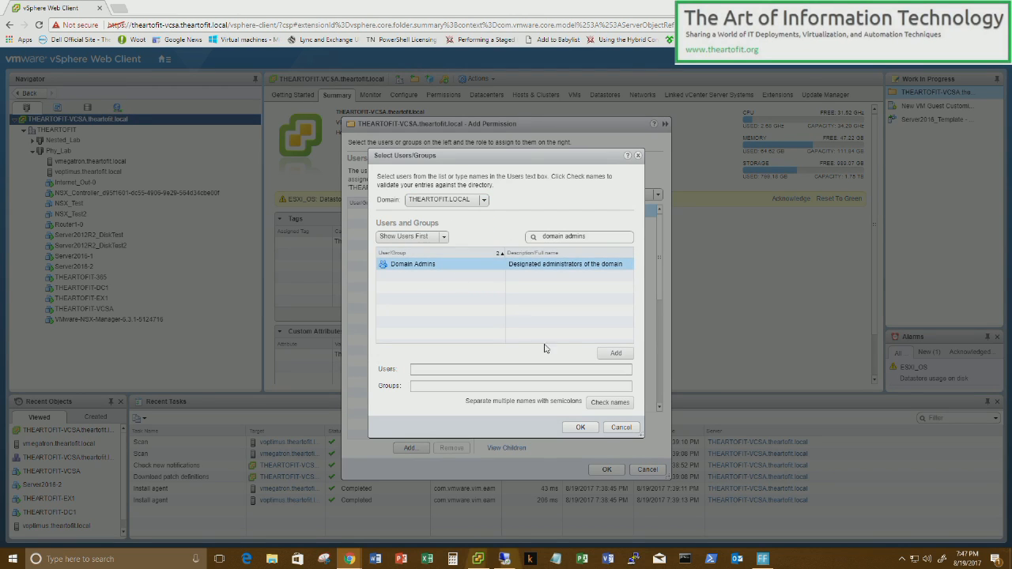
click(609, 352)
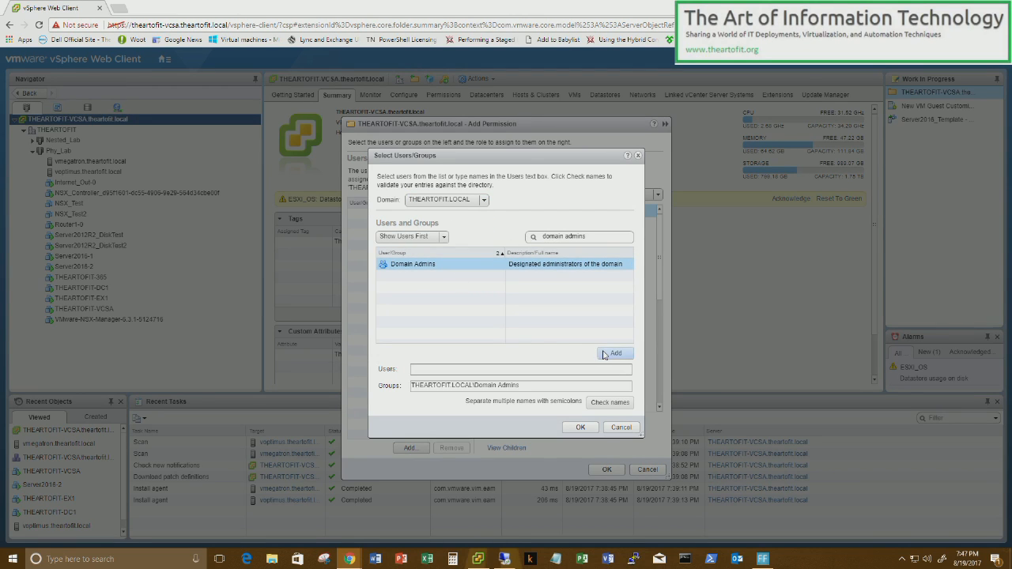
click(581, 428)
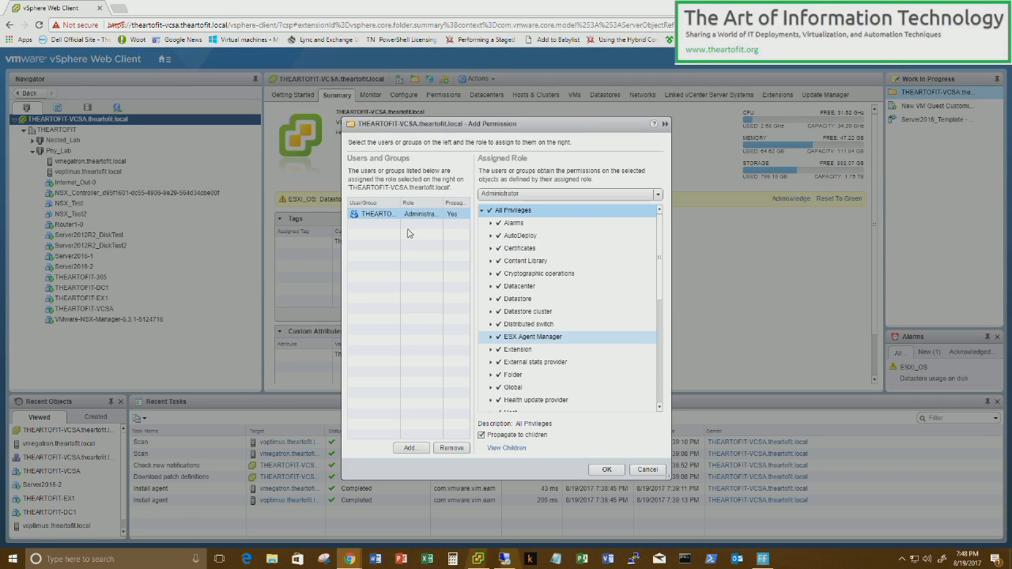
click(606, 470)
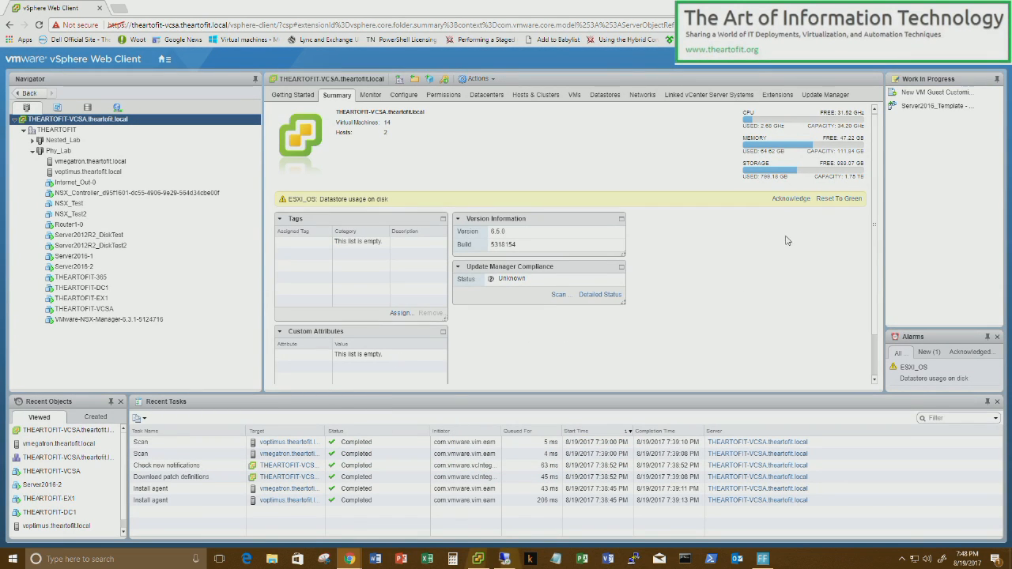
- Log out, sign back in with a theartofit.local domain account, and expand the THEARTOFIT datacenter
click(844, 65)
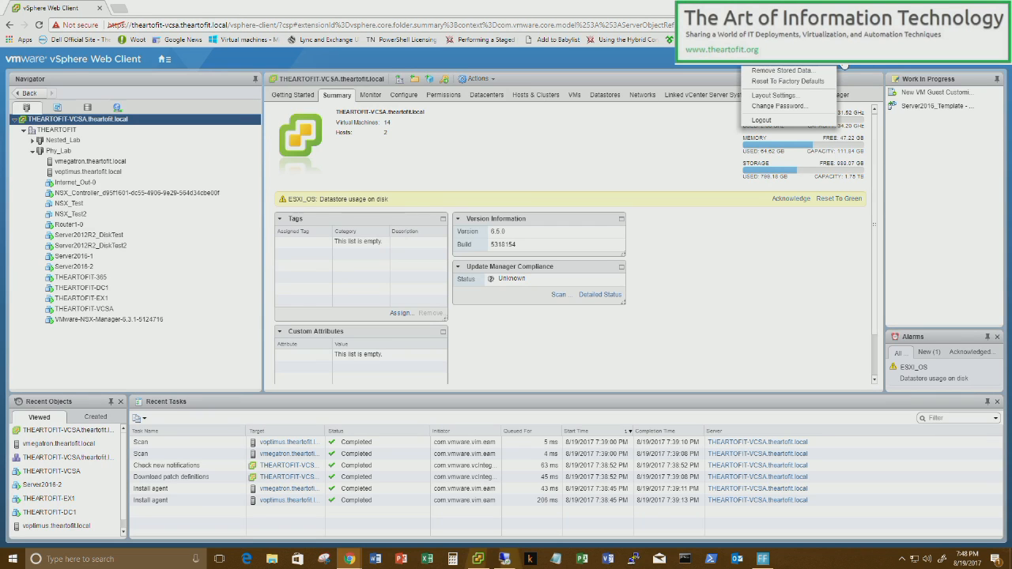
click(778, 117)
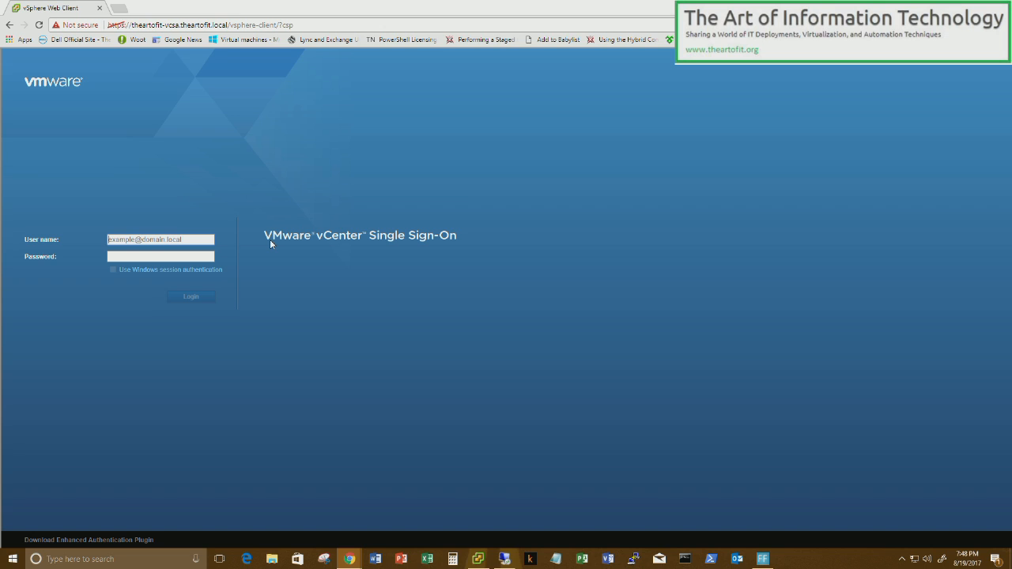
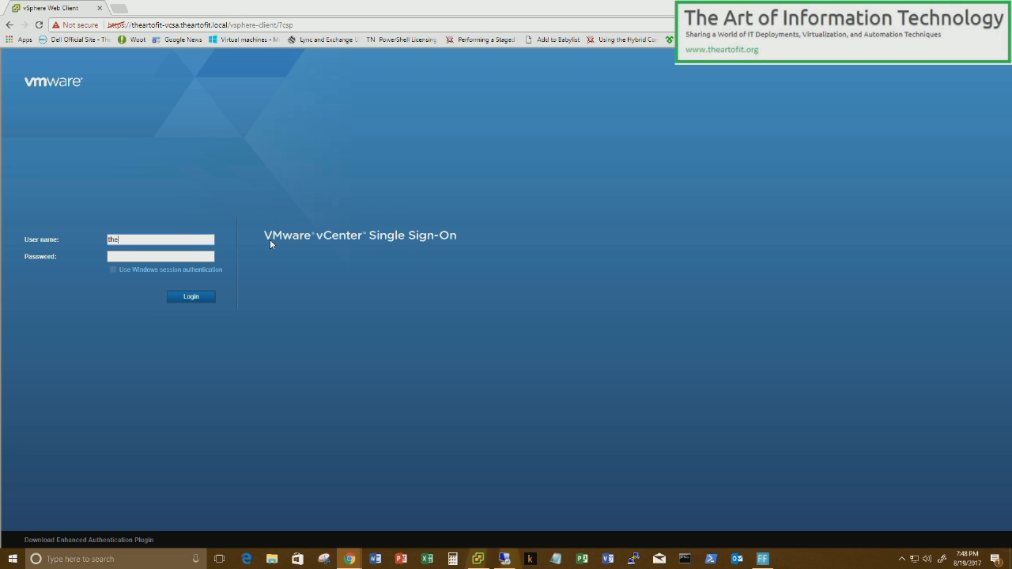
key(Tab)
text(****)
key(BackSpace)
key(BackSpace)
key(BackSpace)
key(BackSpace)
key(BackSpace)
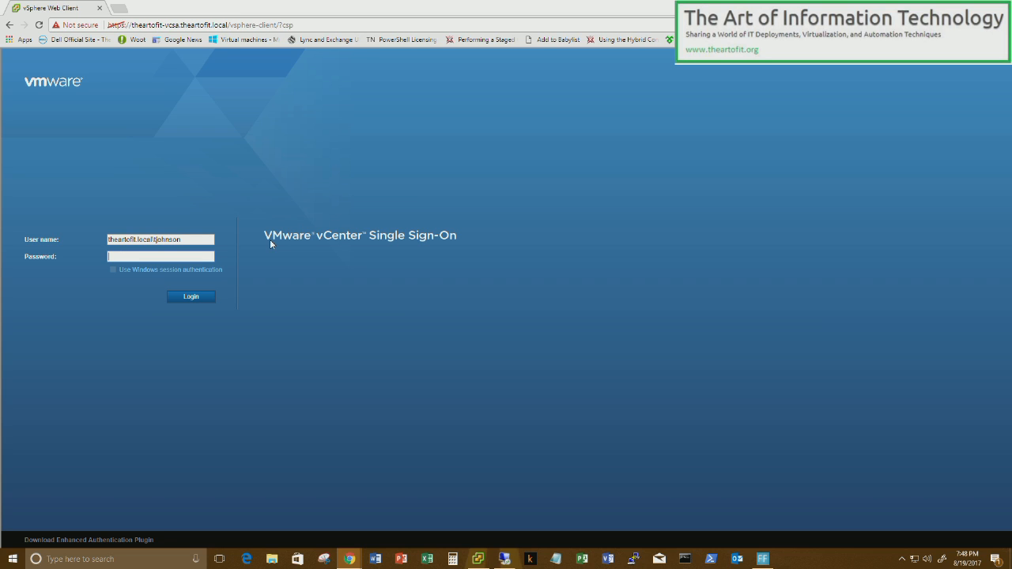
text(********)
click(191, 300)
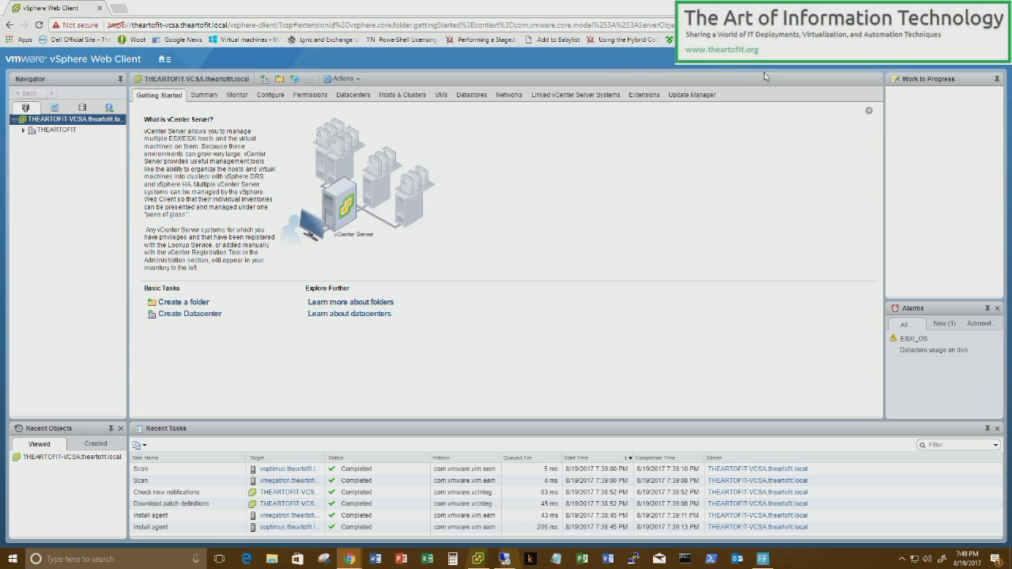
click(24, 130)
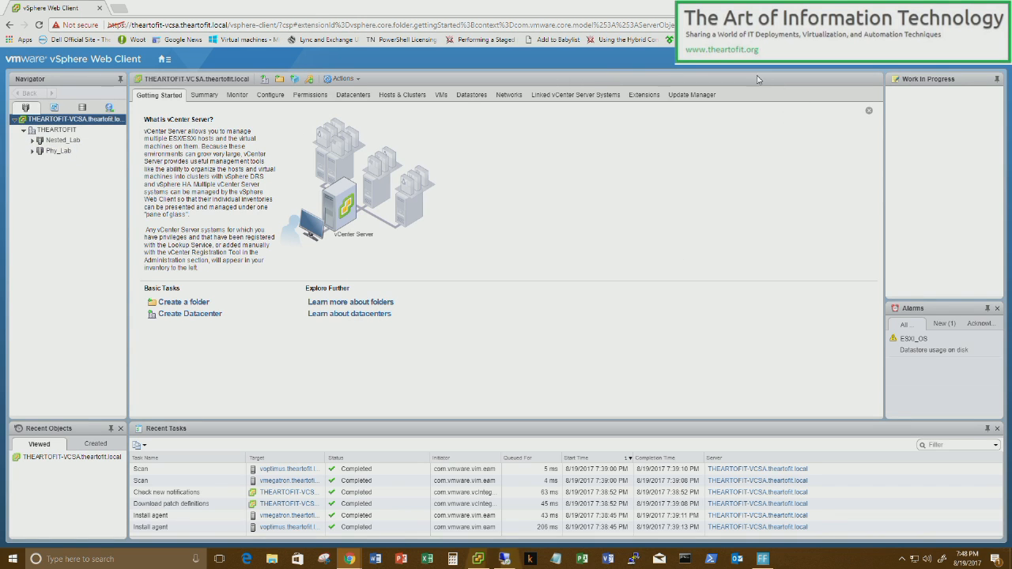